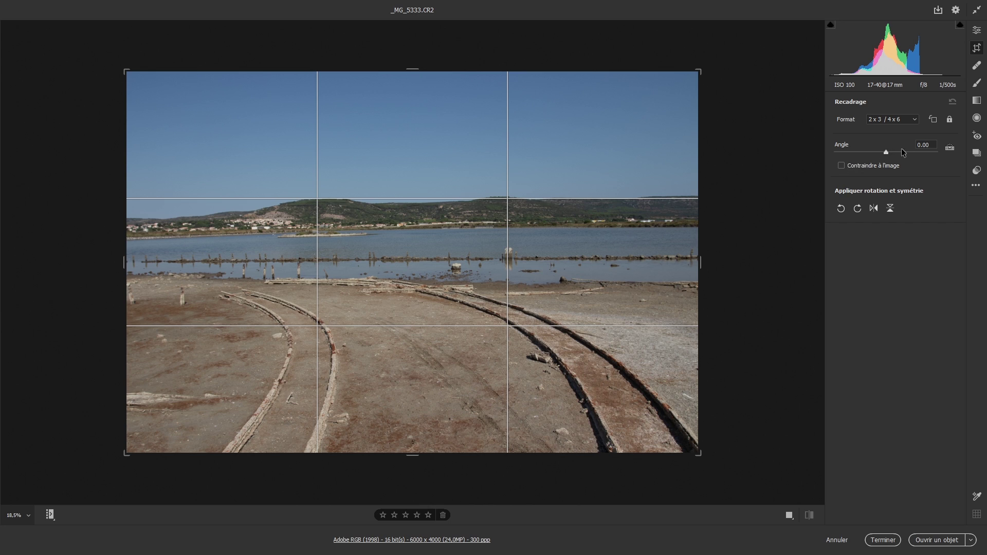
Try a crop angle of -0.23 on the photo and reset the crop settings
left_click(932, 144)
left_click_drag(889, 155, 888, 159)
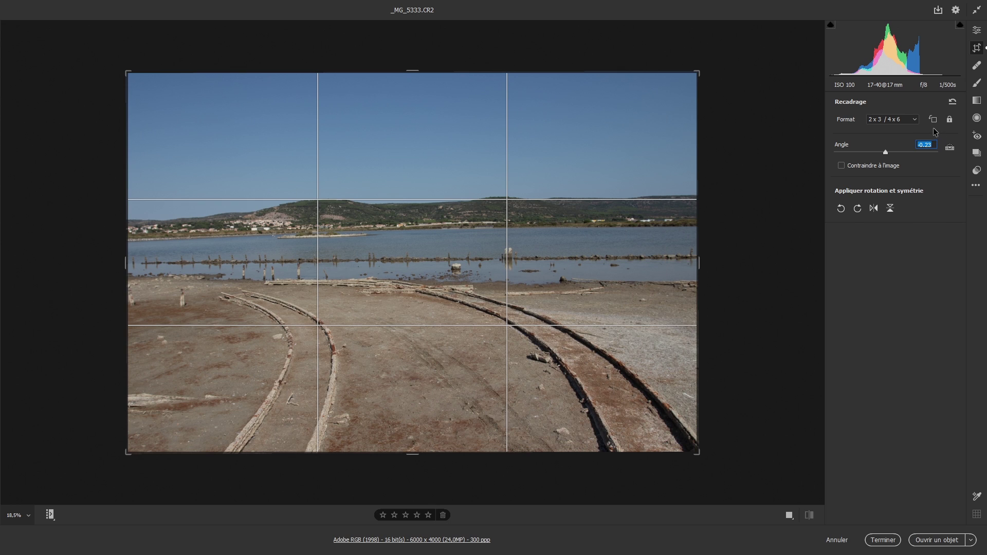
left_click(953, 104)
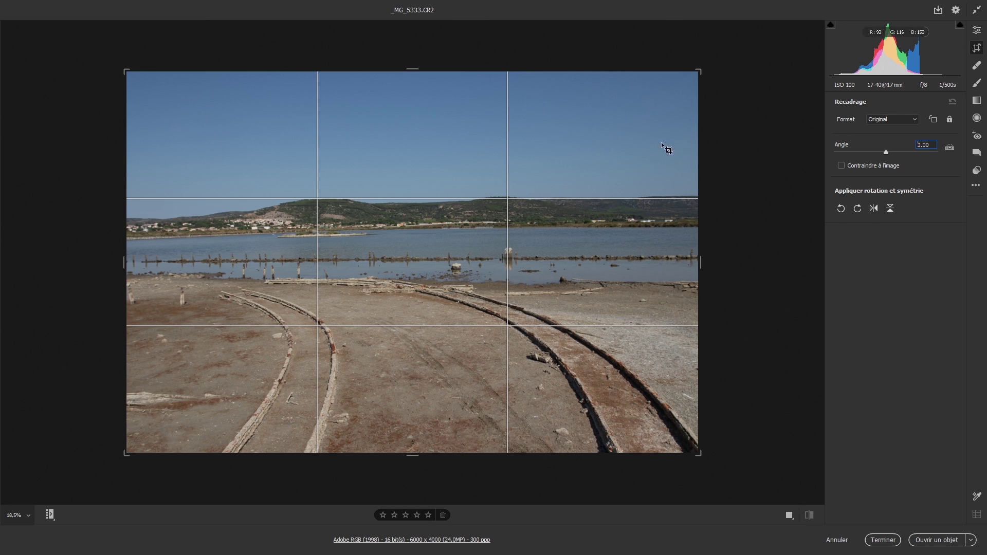
Display the grid overlay on the photo in the edit view and enlarge its cell size
left_click(978, 32)
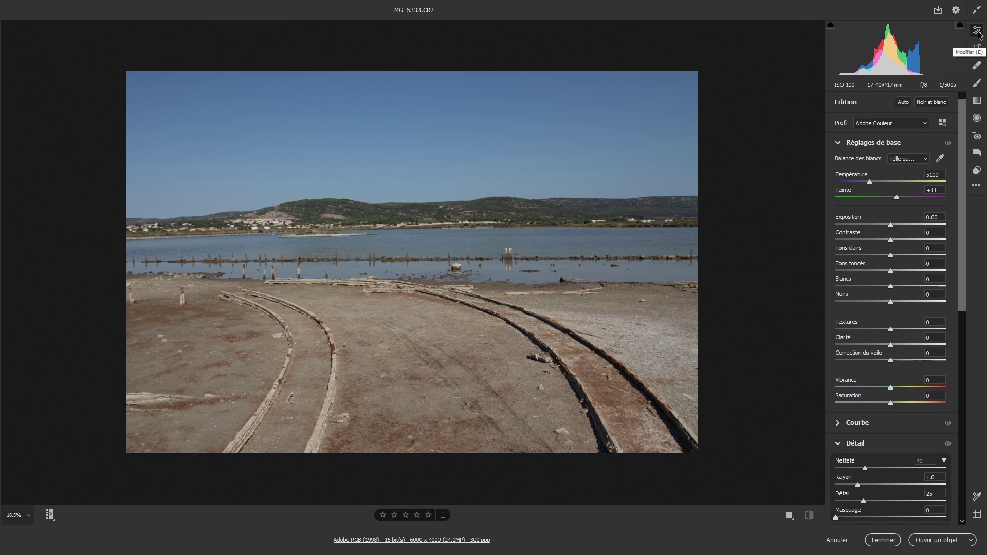
left_click(979, 515)
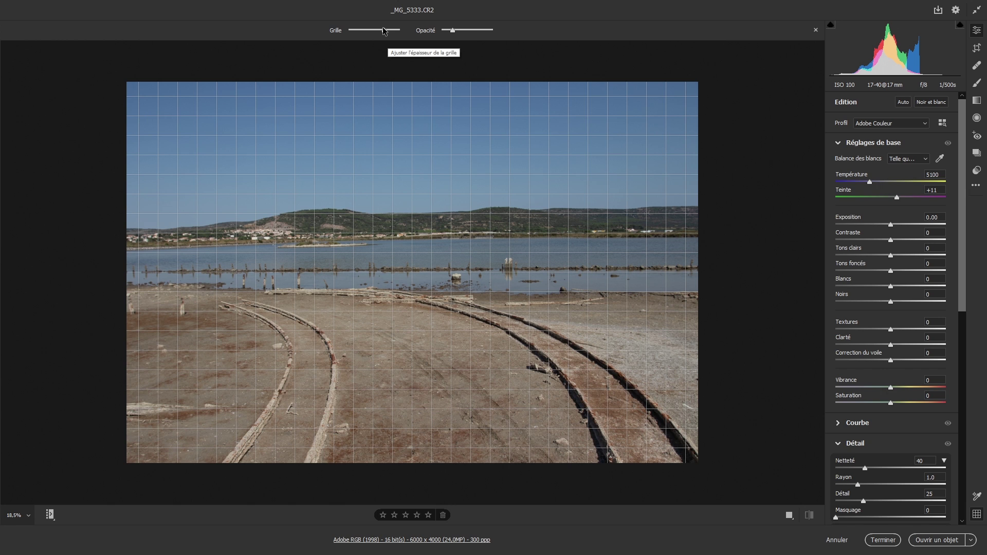
mouse_move(383, 30)
left_mouse_down()
mouse_move(375, 31)
mouse_move(390, 31)
left_mouse_up()
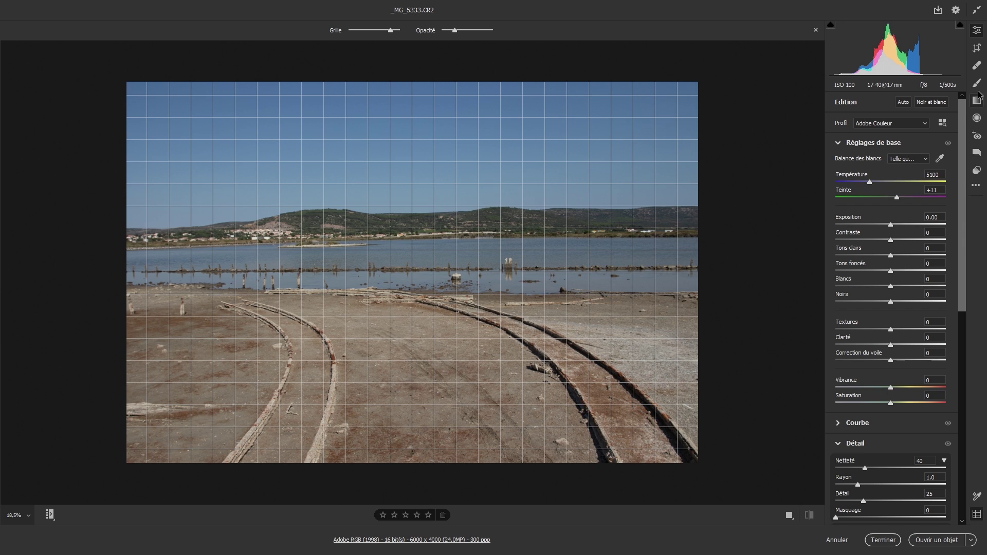
Try rotating the crop frame slightly by hand around the photo and undo the rotation
left_click(977, 49)
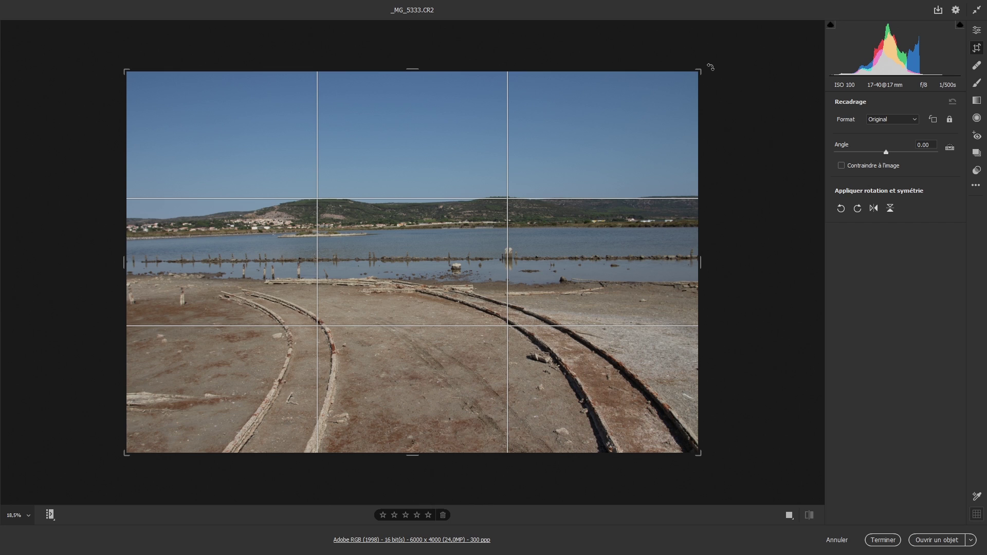
left_click_drag(709, 63, 717, 87)
key("ctrl+z")
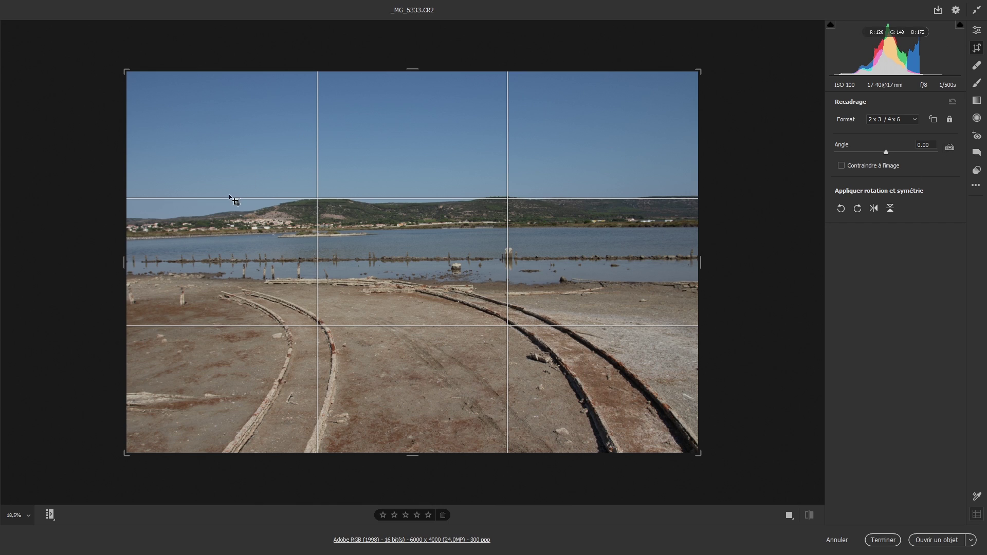
Try straightening the photo along the far shoreline, once at 2.45 and once at 1.54, undoing each attempt
key("a")
left_click_drag(151, 238, 407, 227)
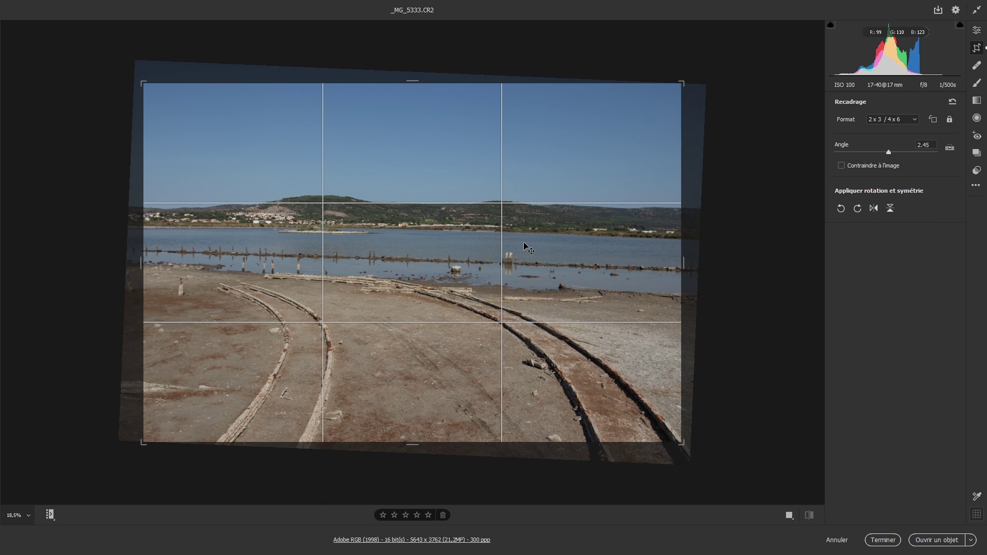
key("ctrl+z")
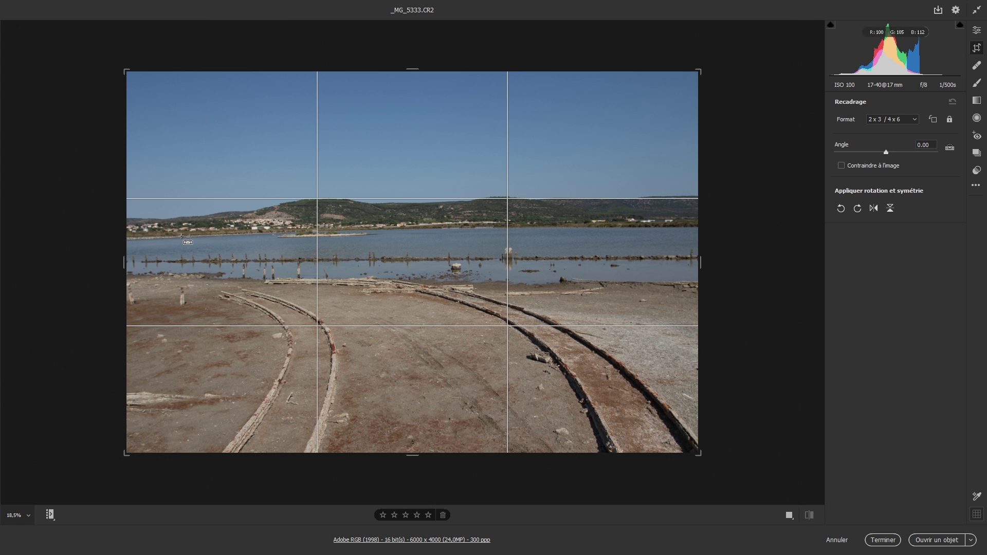
left_click_drag(156, 239, 633, 231)
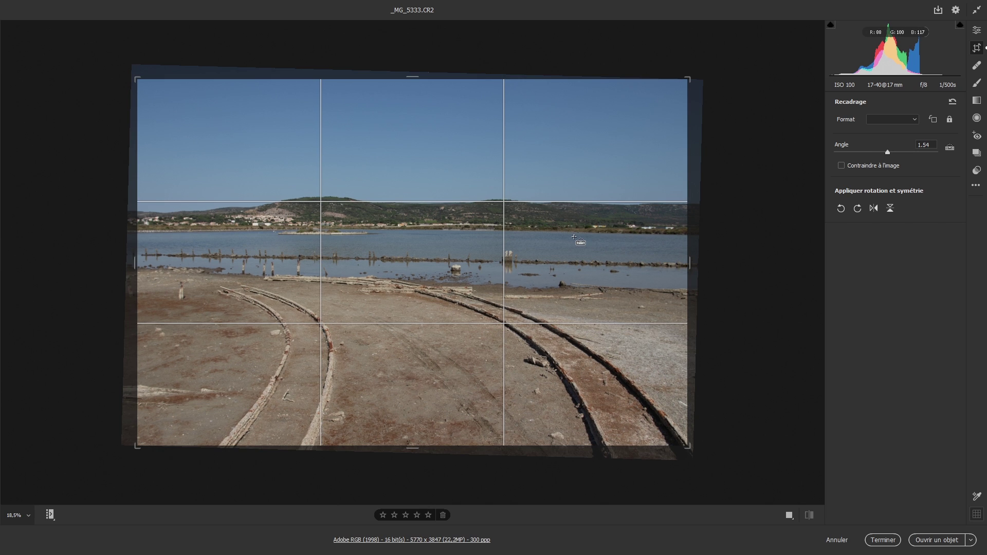
key("ctrl+z")
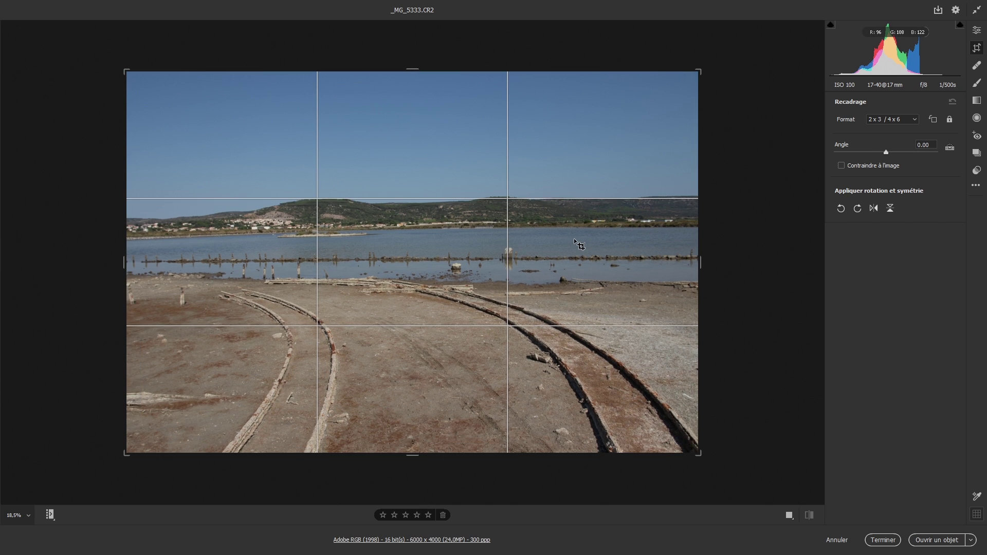
Try automatic straightening of the photo at an angle of 1.33, undoing and repeating it before a final undo
left_click(950, 149)
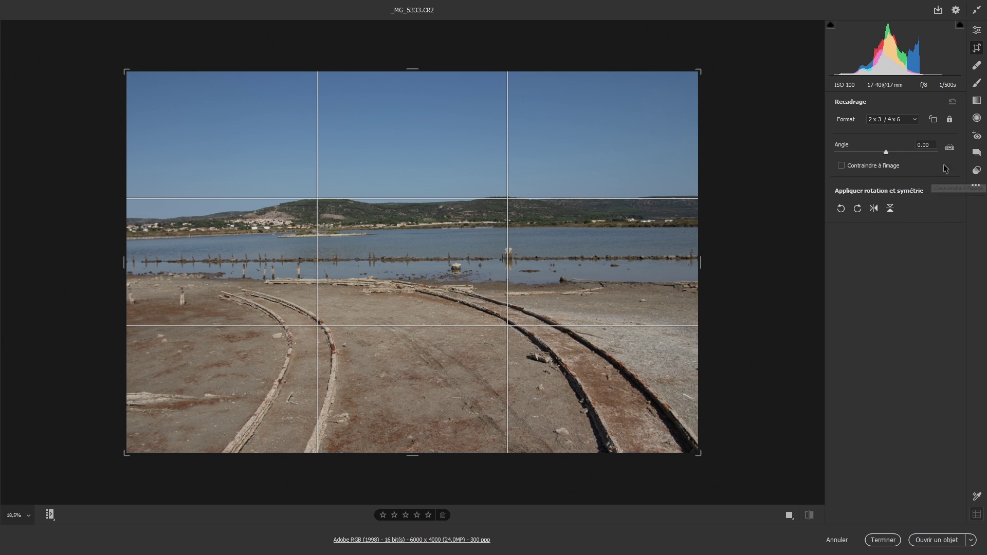
left_click(950, 149)
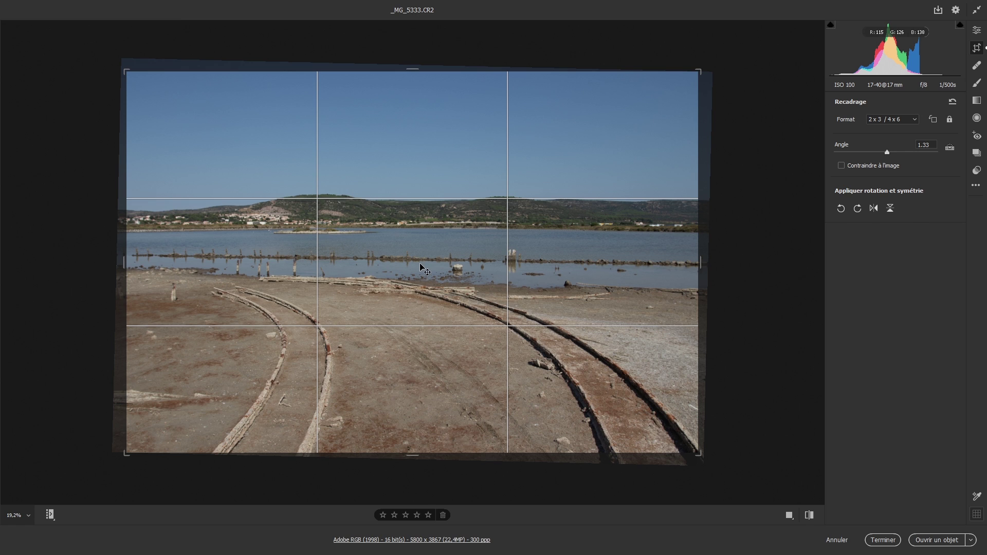
key("ctrl+z")
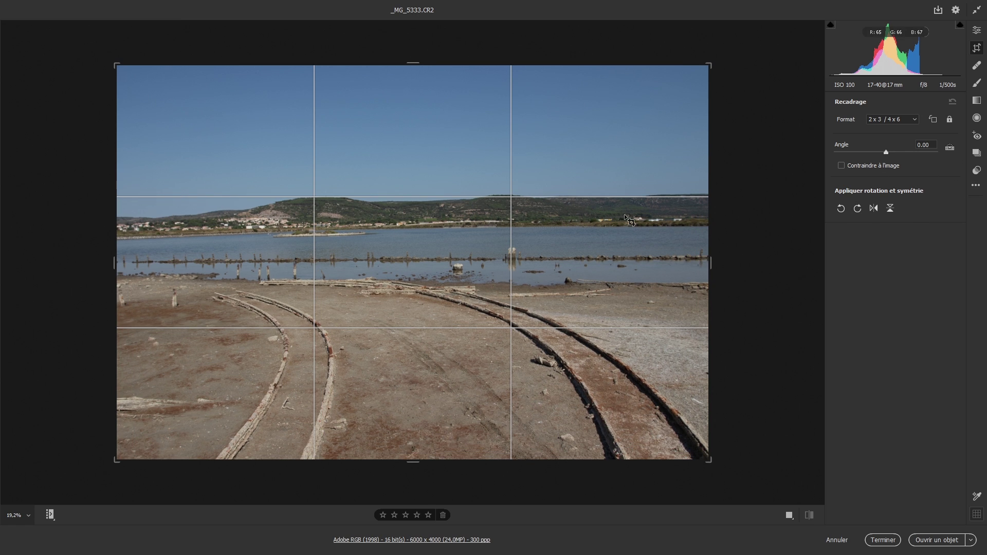
key("ctrl")
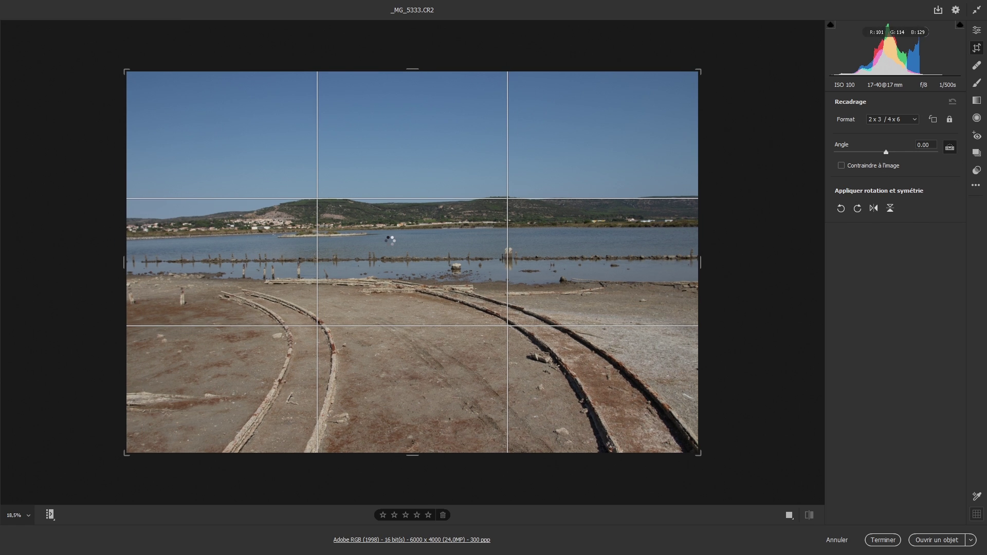
key("ctrl+shift+z")
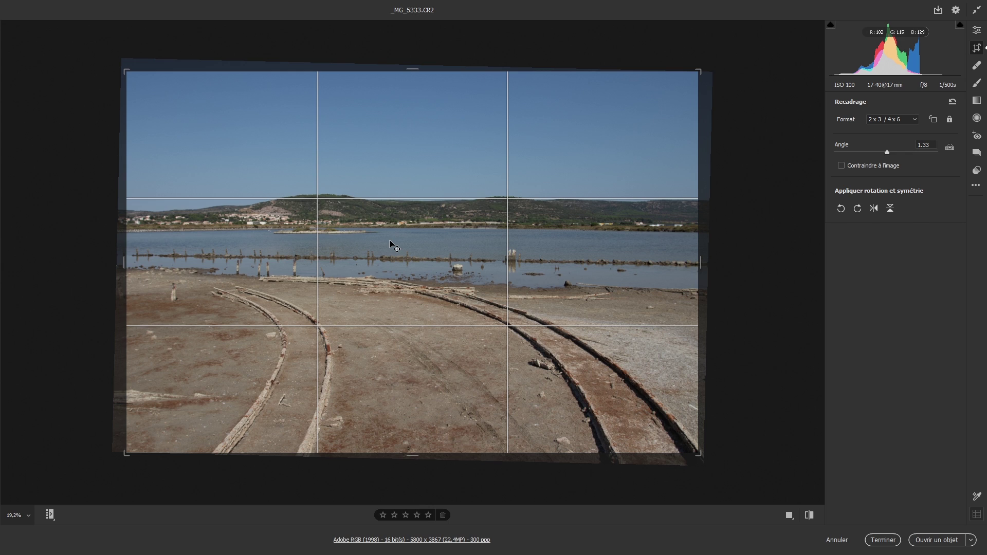
key("ctrl+z")
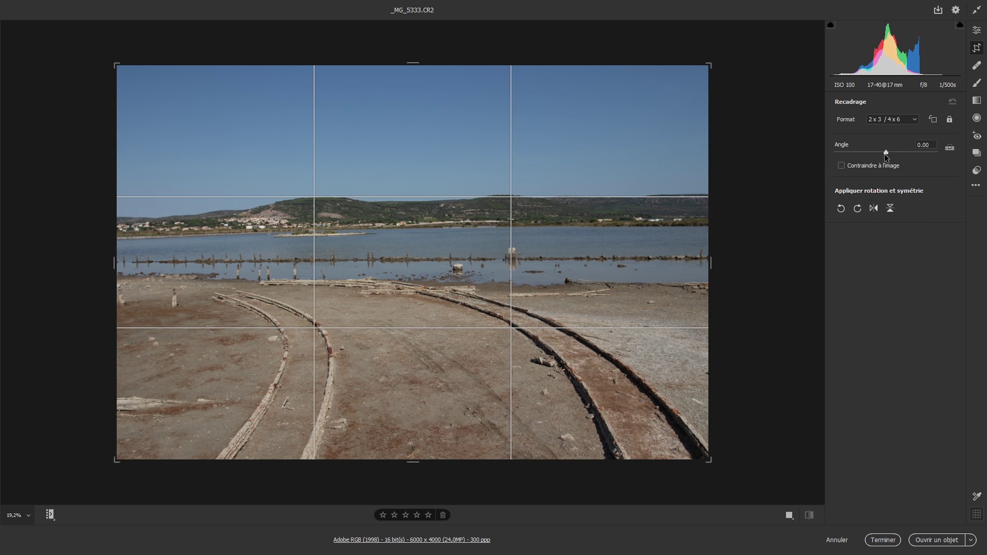
Try a crop angle of 22.84 and reset the crop to its original state
left_click_drag(886, 157, 912, 147)
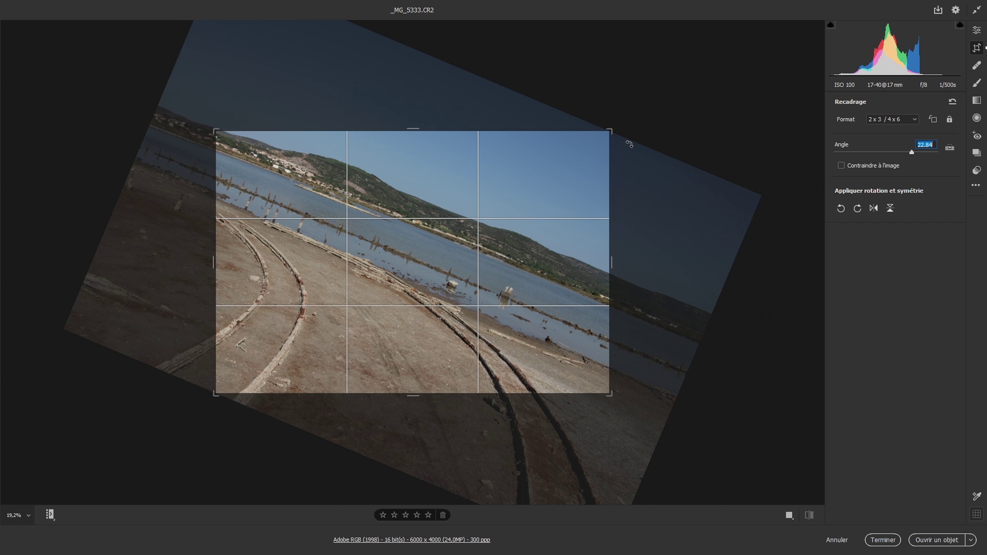
left_click(610, 148)
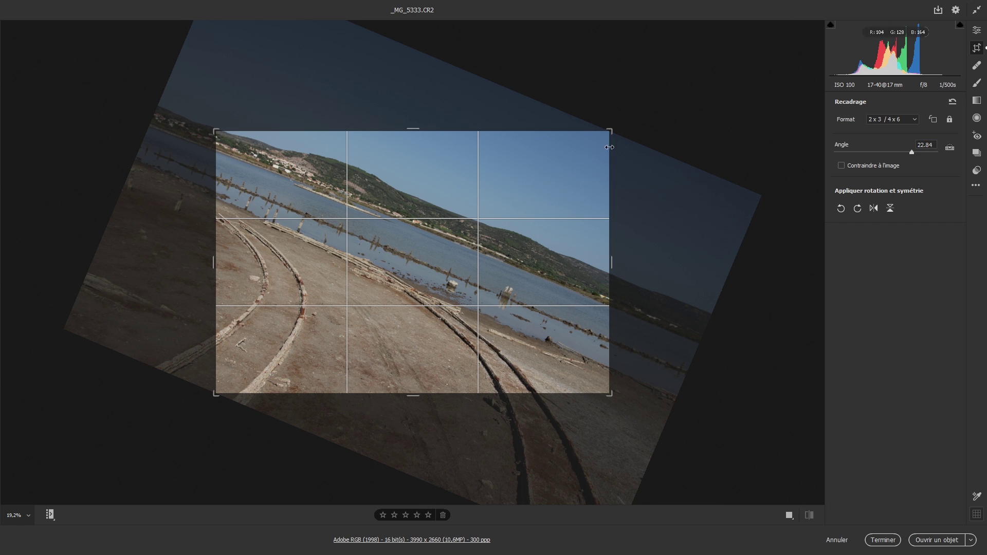
left_click(952, 103)
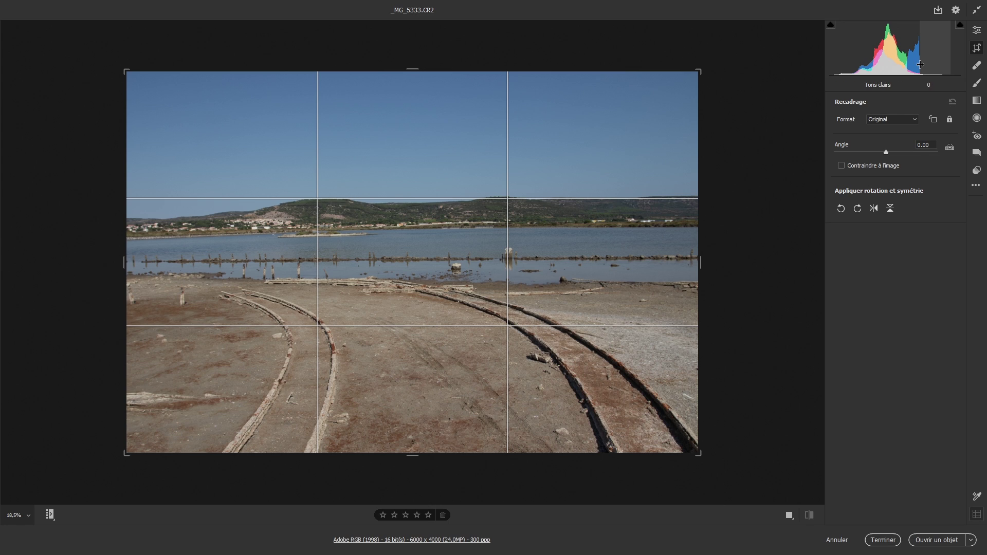
Set the Vertical manual transformation to +70 in the Géométrie settings of the edit view
left_click(977, 30)
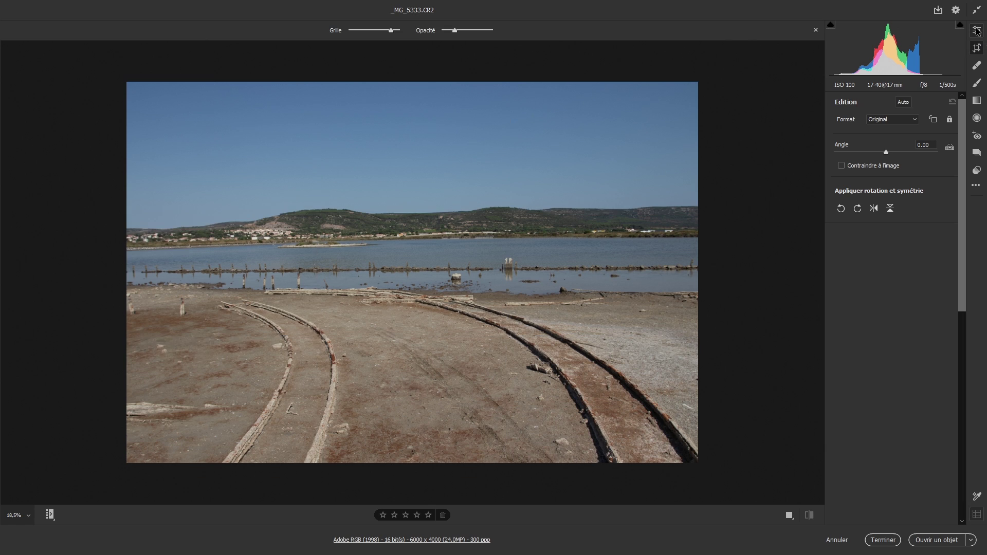
scroll(887, 411, "down", 5)
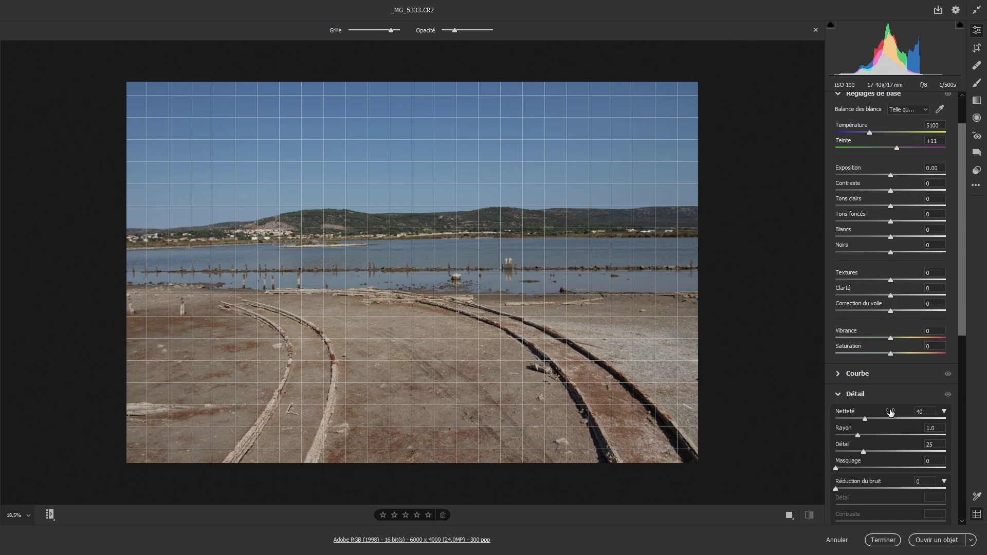
scroll(887, 417, "down", 5)
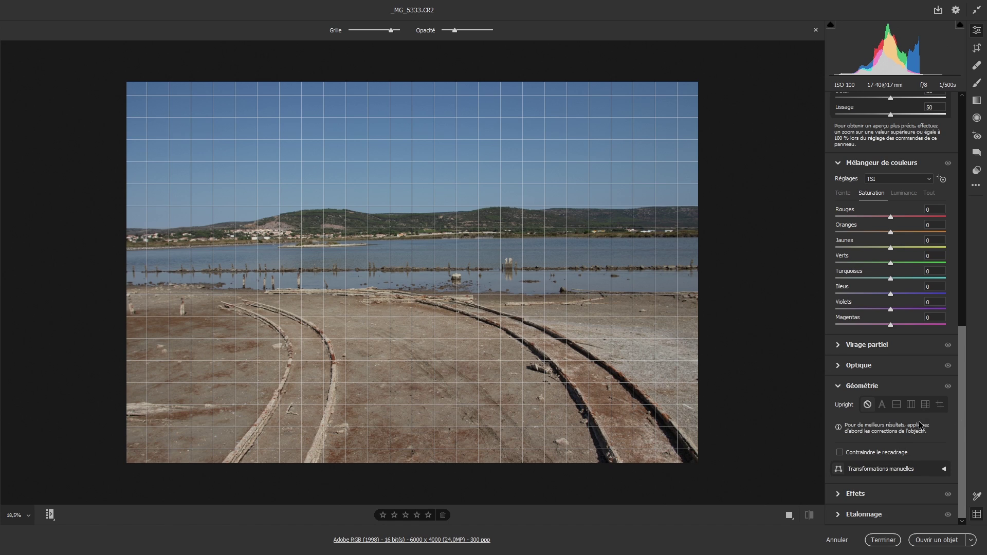
left_click(944, 470)
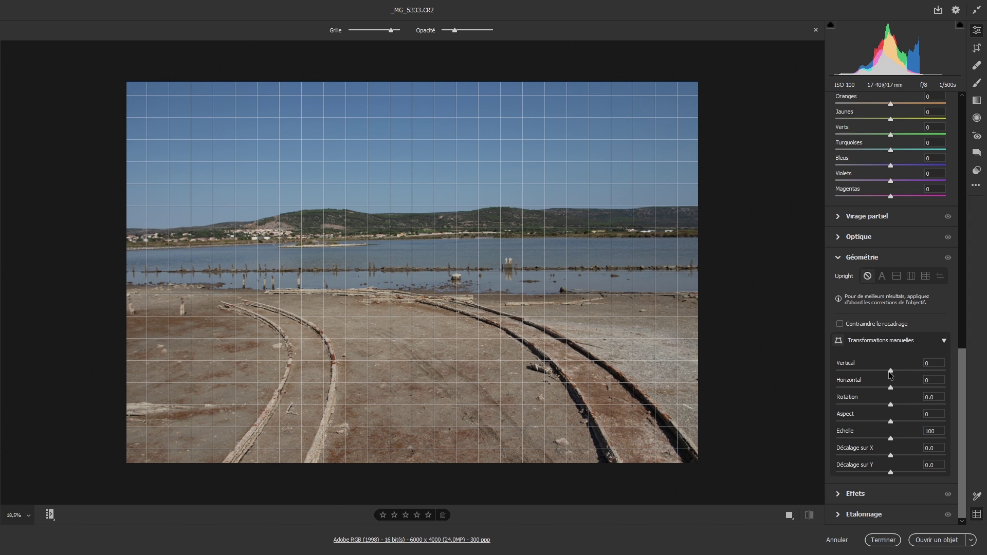
left_click_drag(890, 372, 929, 371)
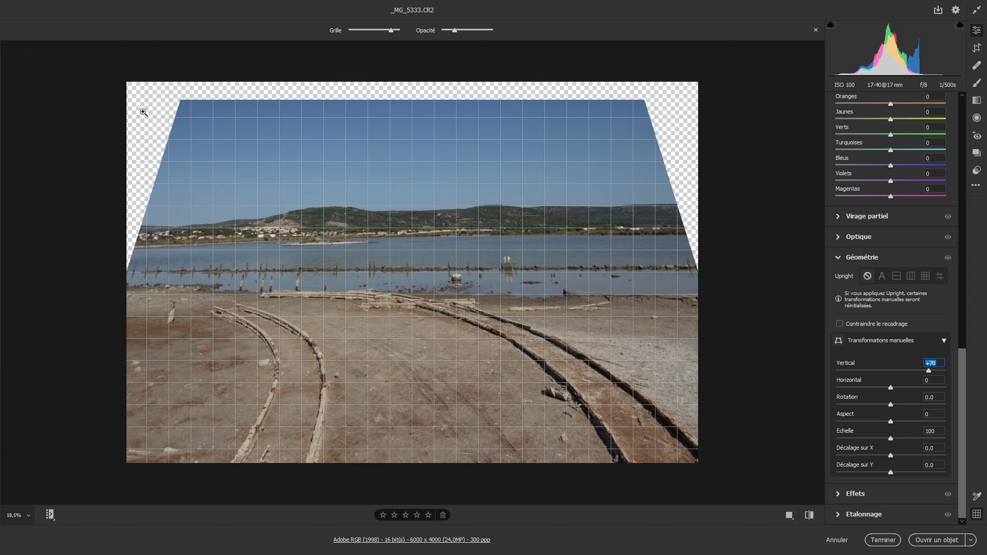
Rotate the crop to 10.66 and constrain it to the image to exclude the transparent areas
left_click(977, 49)
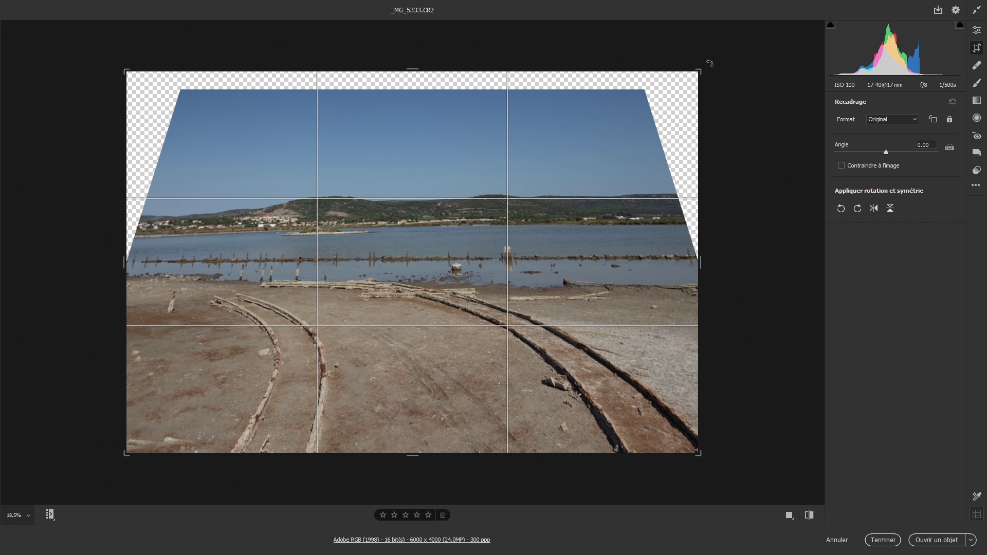
left_click_drag(710, 67, 726, 127)
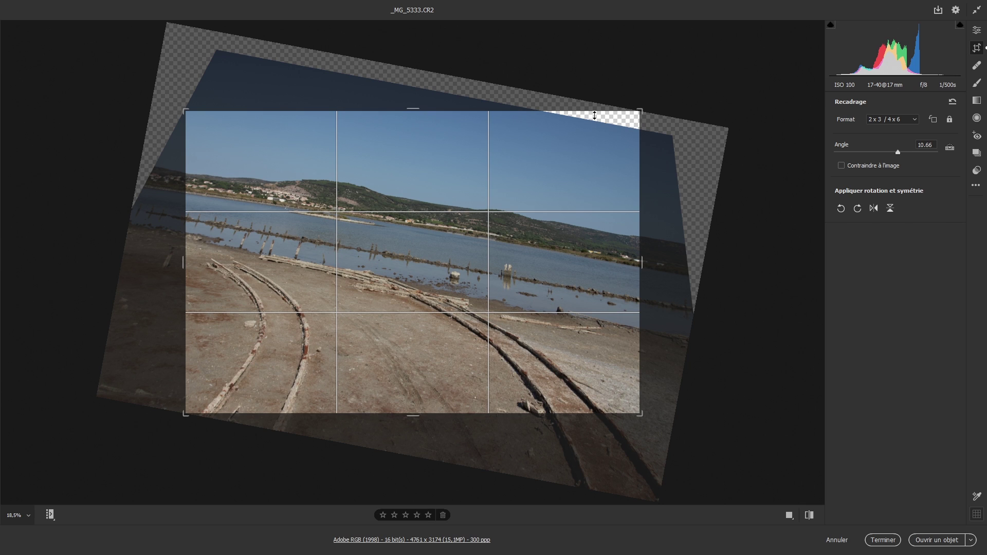
left_click(872, 166)
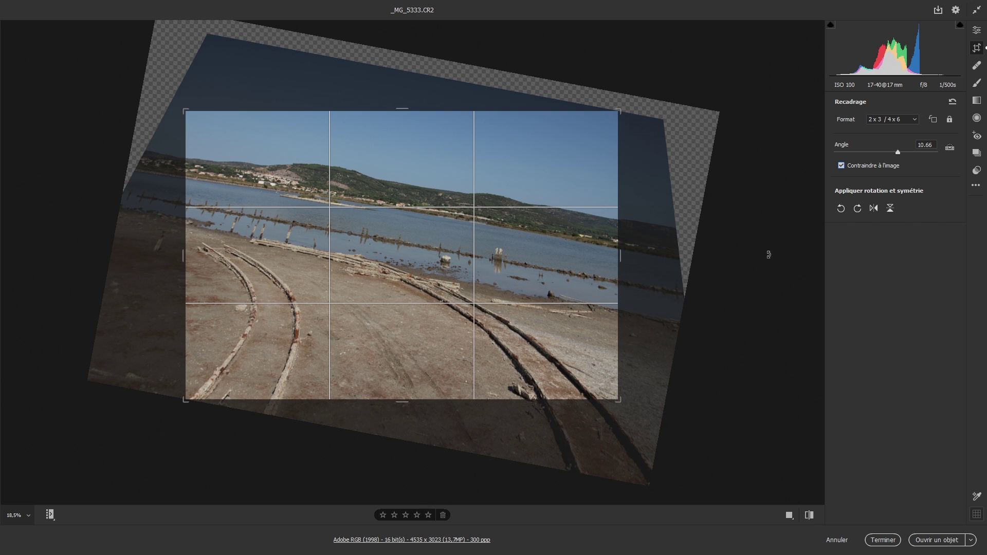
Undo the image constraint, the crop rotation and the vertical transformation
key("ctrl+z")
key("ctrl+z")
key("ctrl+z")
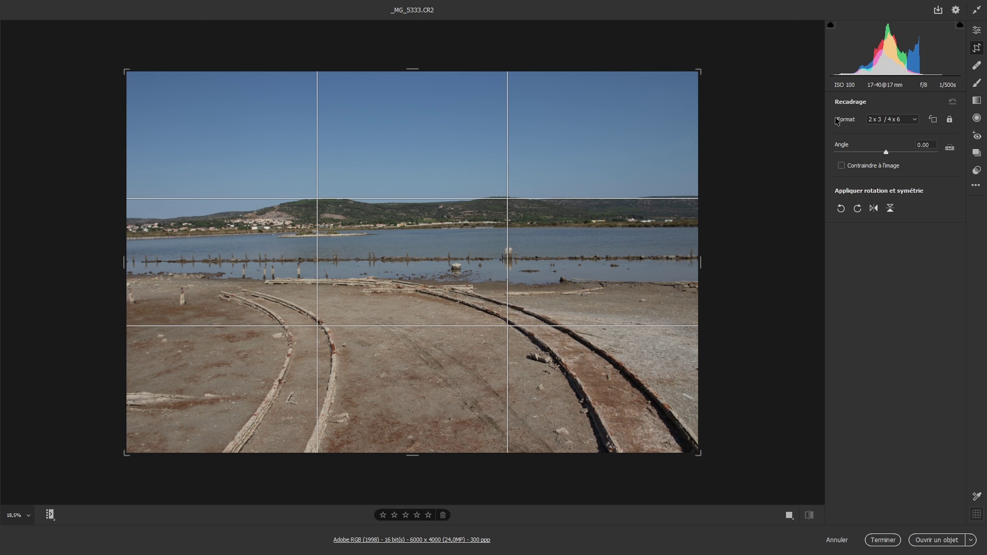
Set the crop format to Telle quelle
left_click(915, 120)
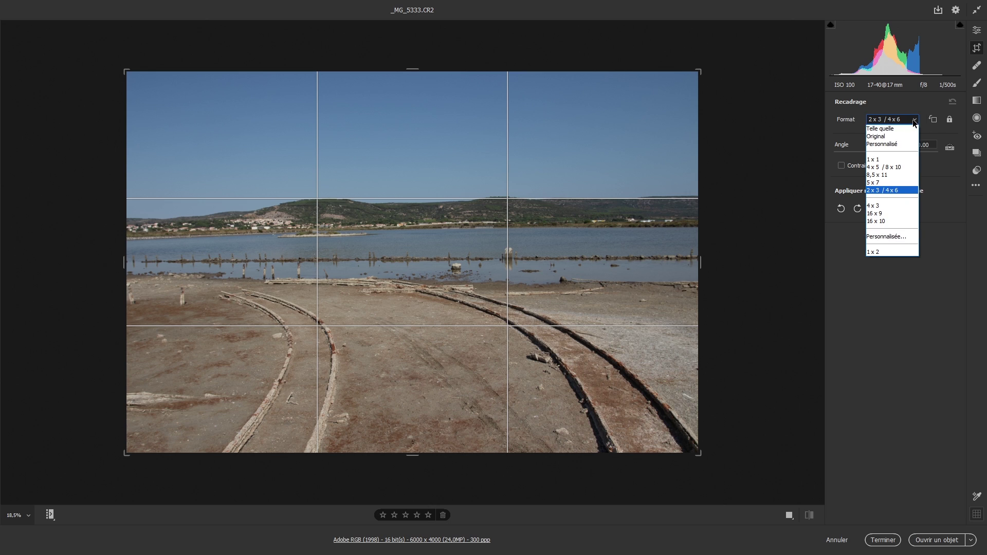
left_click(896, 132)
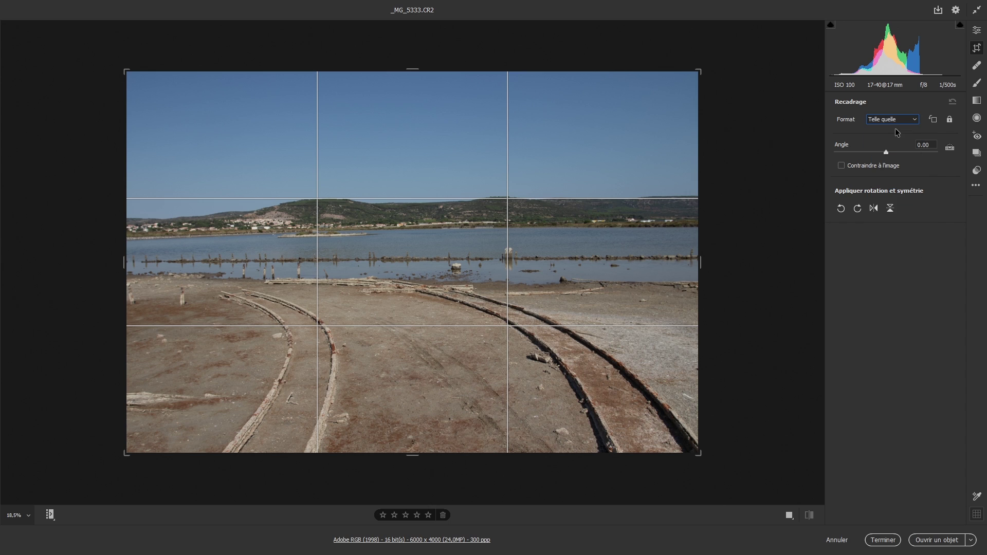
left_click(903, 120)
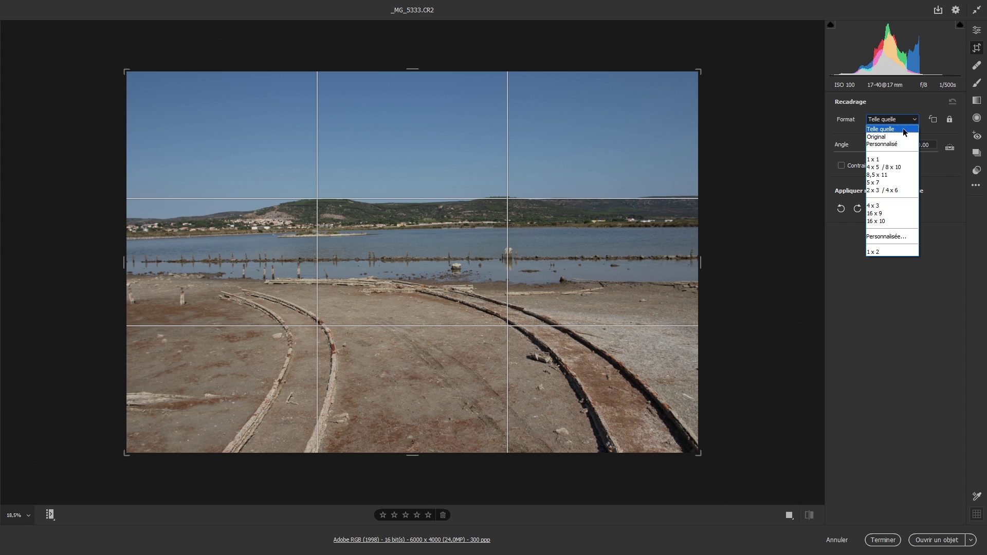
left_click(903, 129)
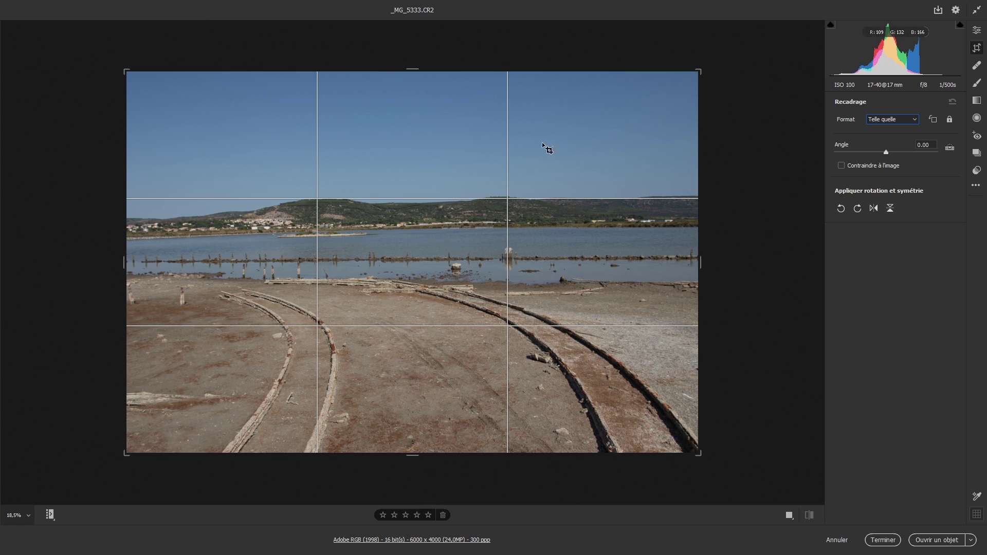
Set the crop format to Original
left_click(884, 124)
left_click(839, 136)
left_click(893, 119)
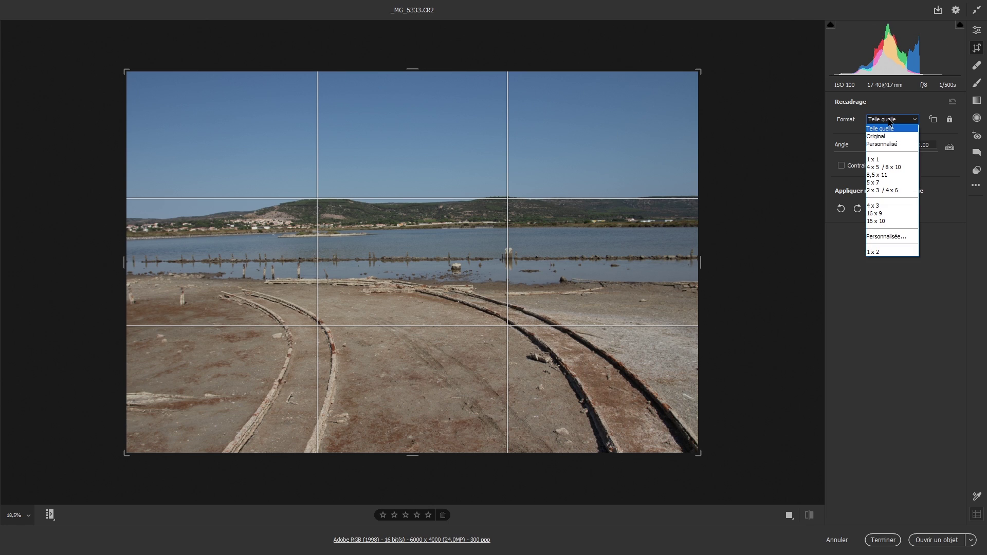
left_click(885, 130)
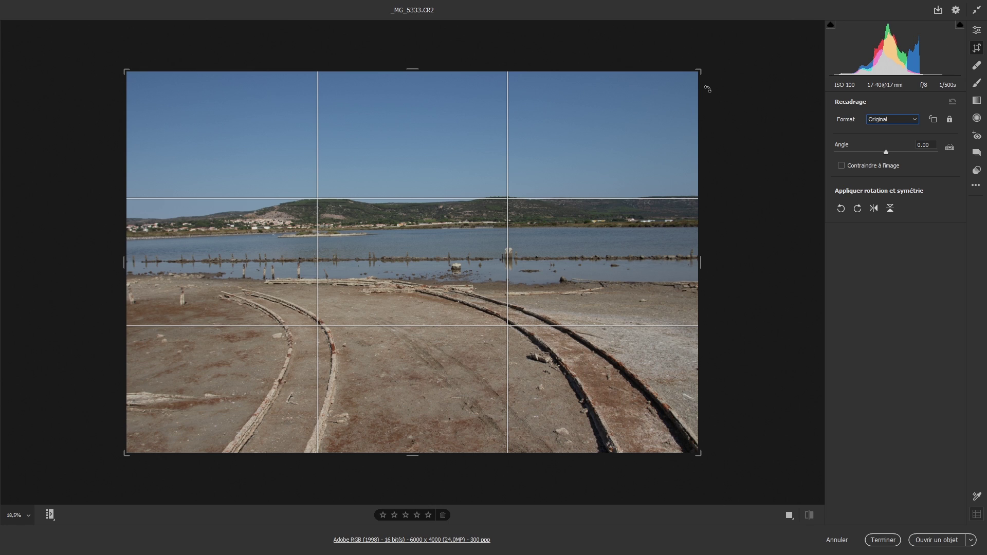
Set the crop format to Personnalisé and try trimming the photo's top and right edges independently
left_click(881, 121)
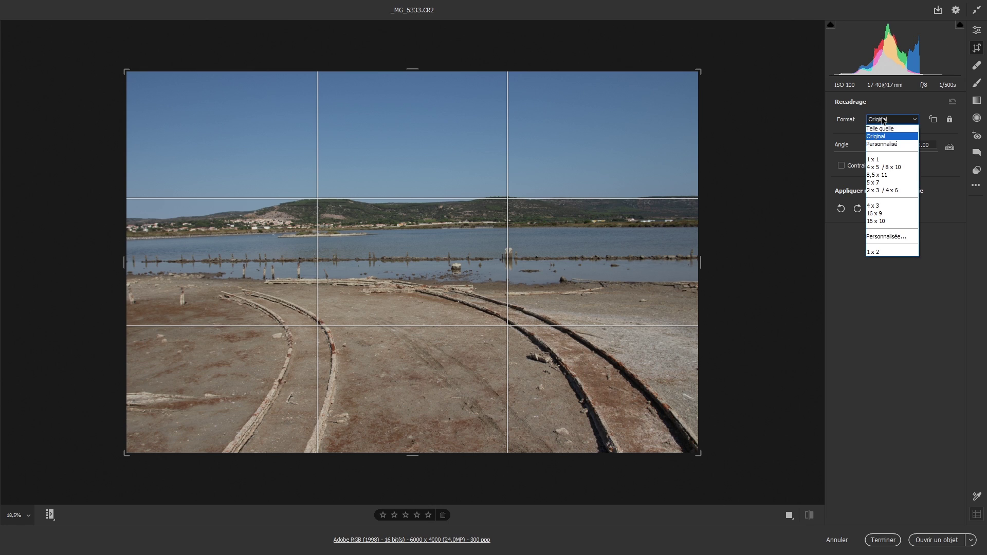
left_click(895, 146)
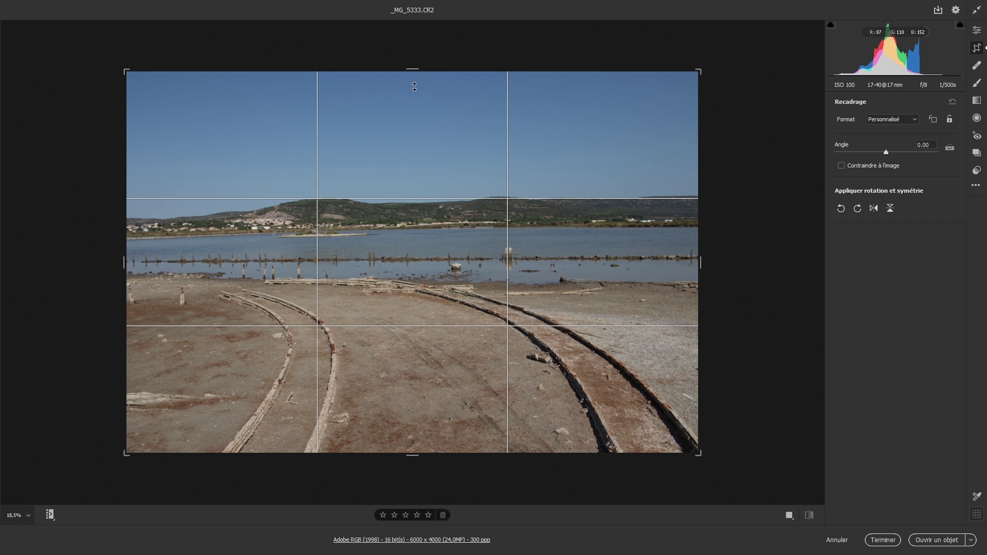
left_click_drag(415, 87, 417, 142)
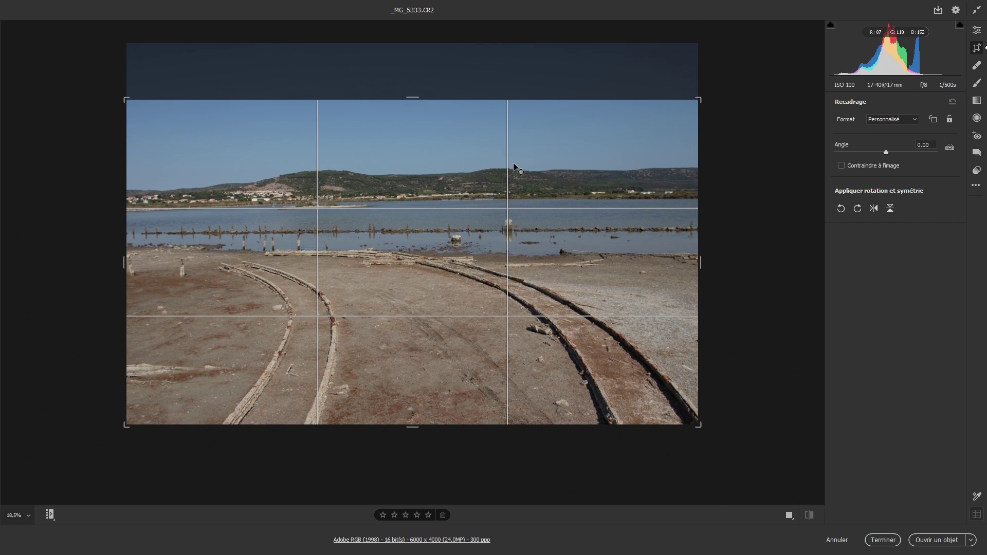
left_click_drag(700, 263, 658, 262)
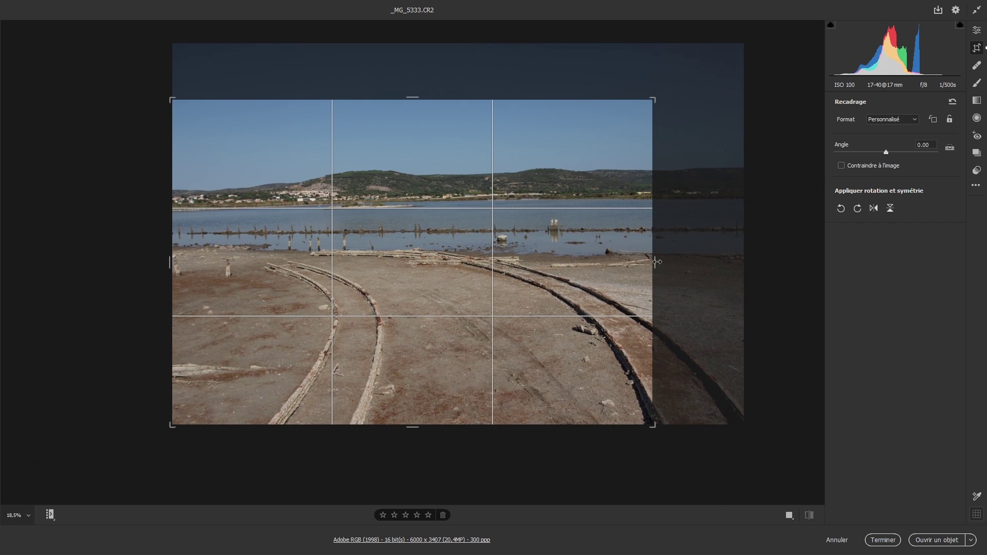
key("ctrl+z")
key("ctrl+z")
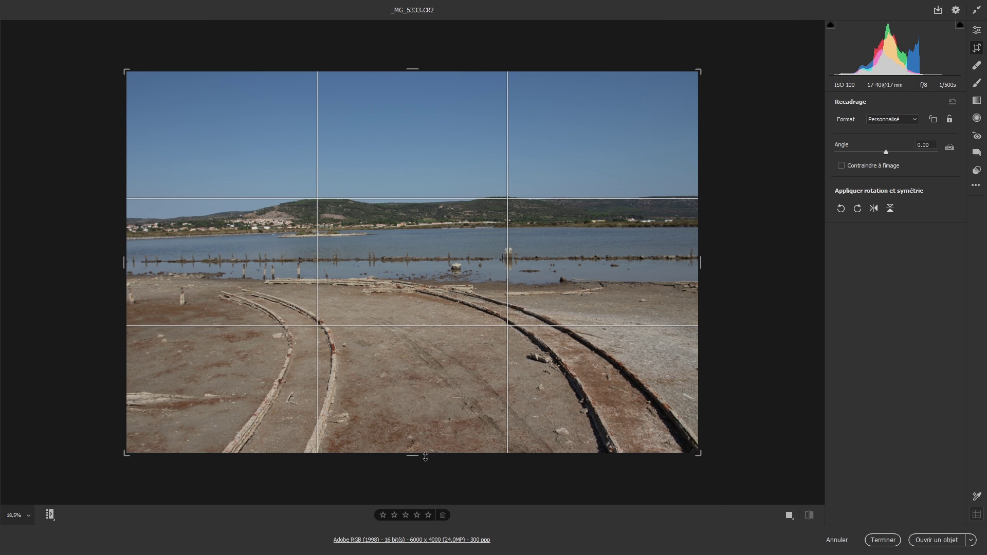
Set the crop format to Telle quelle, shrink the crop proportionally from its upper-right corner and expand it back to the full photo
left_click(887, 120)
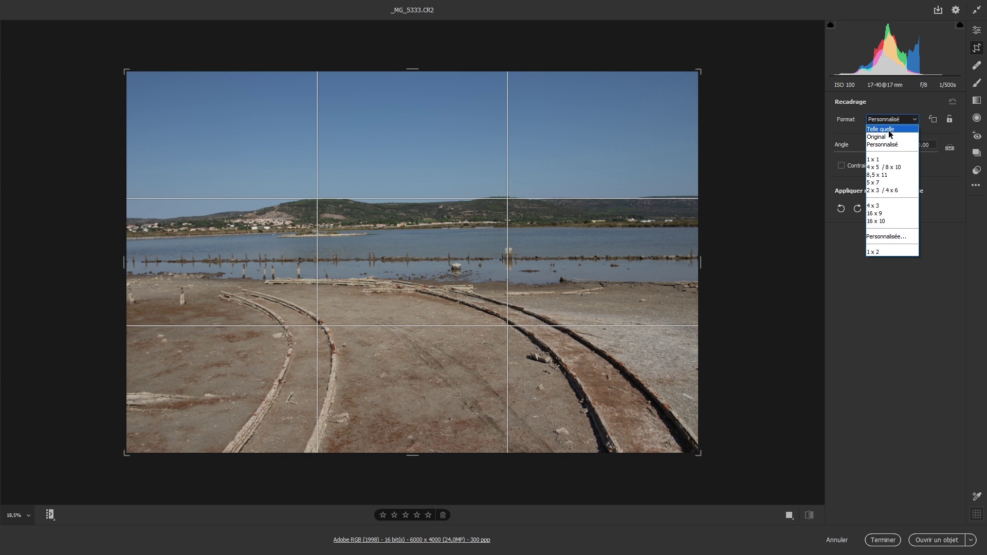
left_click(889, 130)
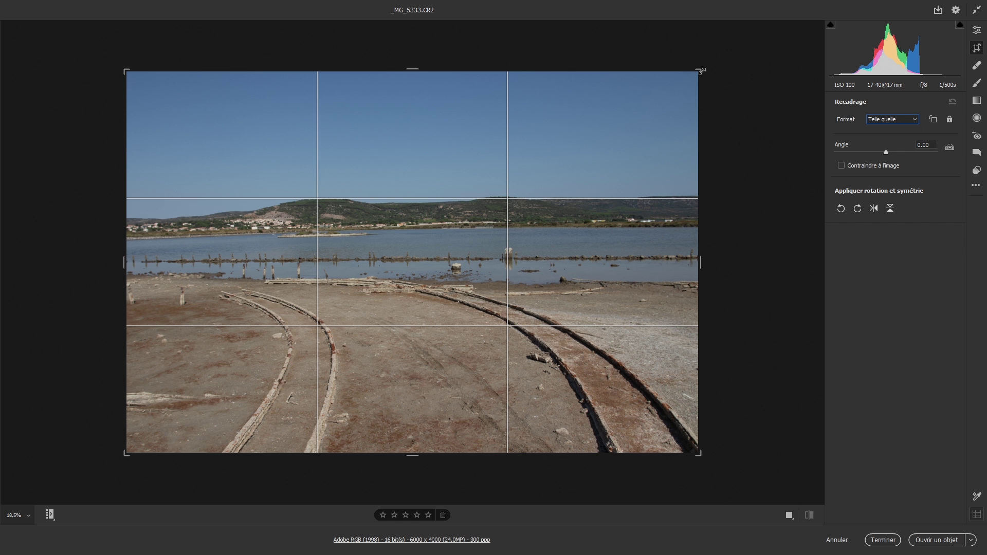
left_click_drag(702, 71, 632, 102)
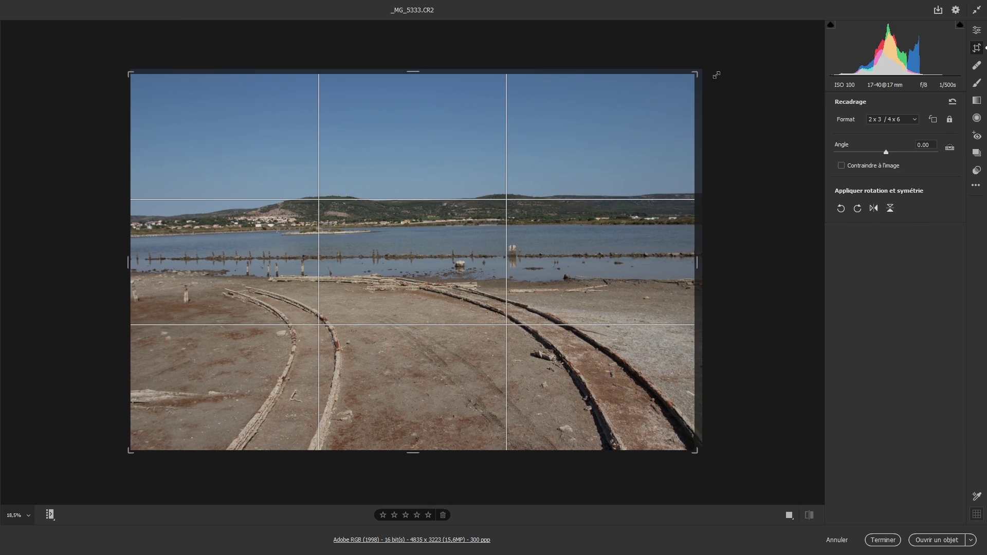
left_click_drag(716, 75, 753, 71)
Switch the crop format back to Personnalisé and trim the sky and the right side to about 4652 x 3310 pixels
left_click(893, 119)
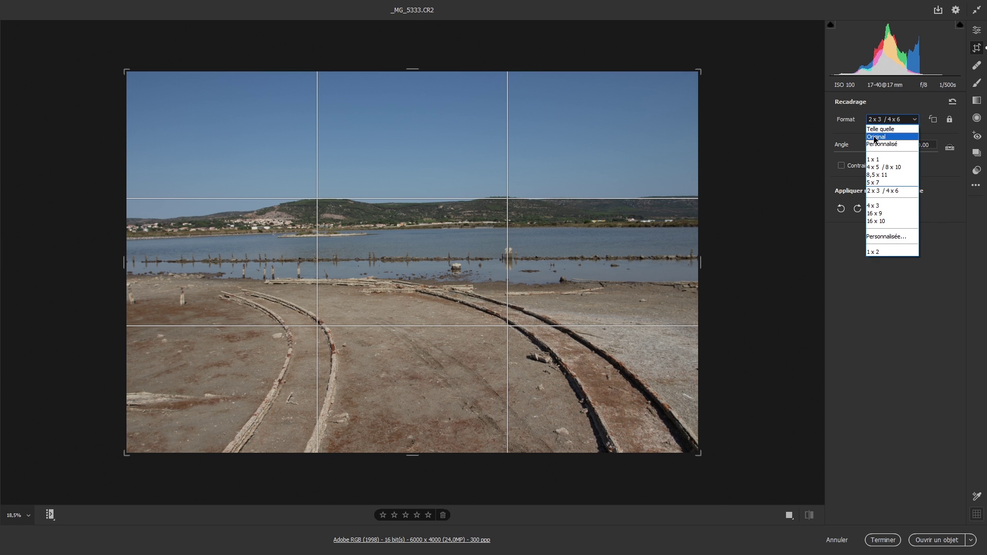
left_click(878, 145)
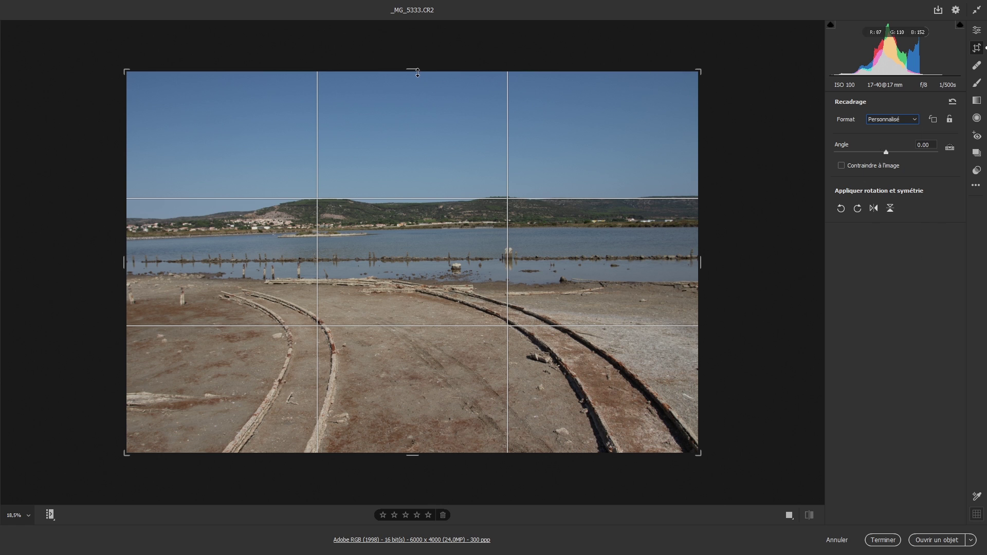
left_click_drag(415, 76, 415, 108)
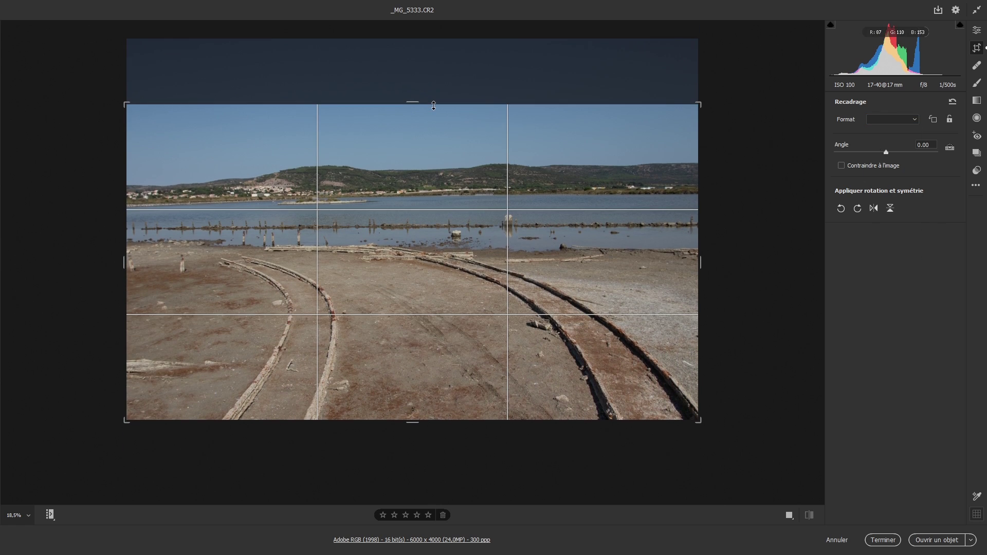
left_click_drag(705, 264, 648, 266)
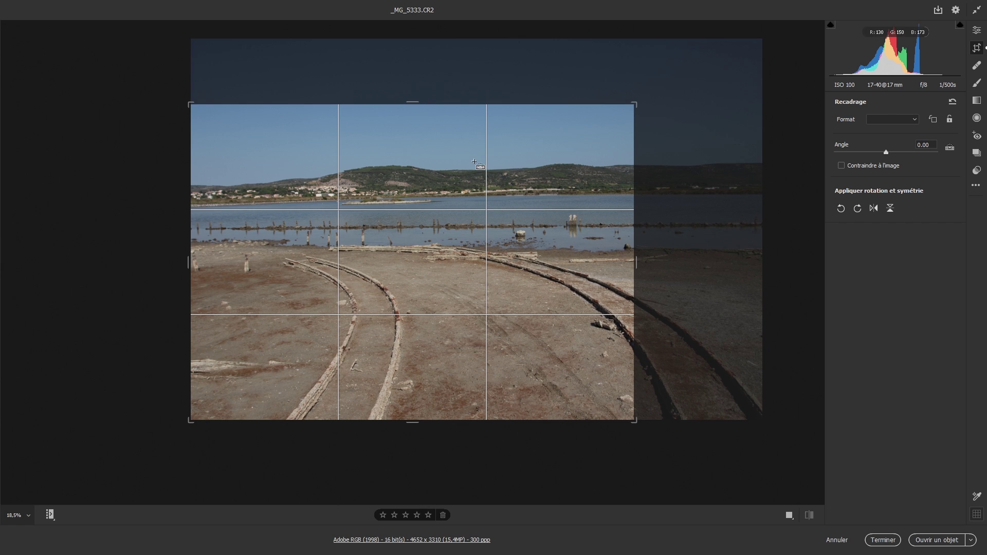
Undo the trims of the top and right edges and reset the crop
key("ctrl+z")
key("ctrl+z")
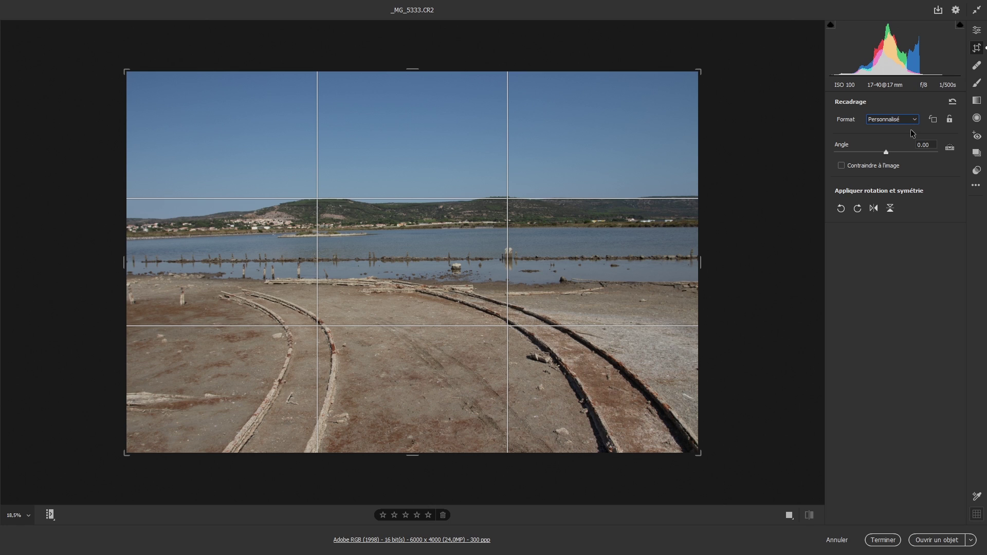
left_click(953, 102)
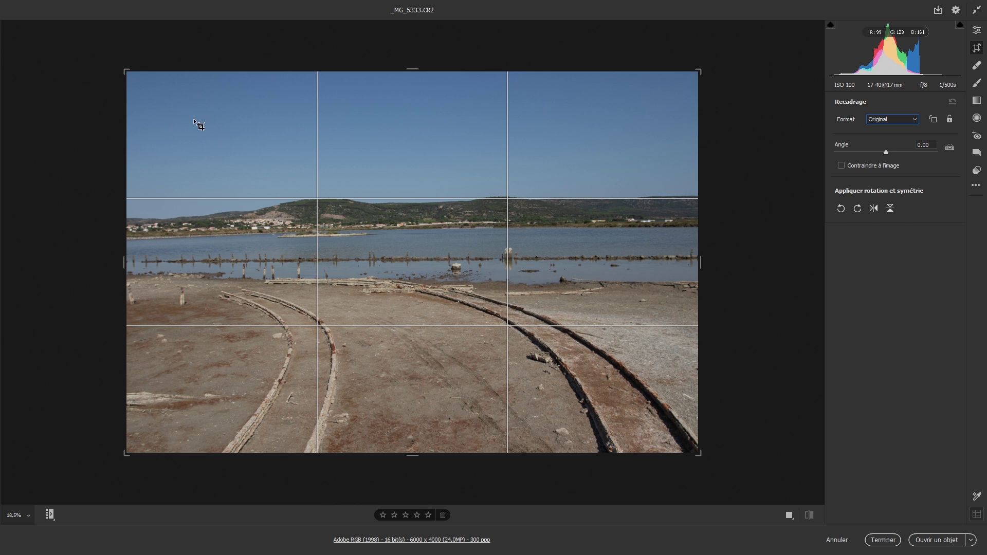
Draw a panoramic crop of about 4376 x 1628 pixels around the hills and lake and apply it
left_click_drag(178, 101, 631, 314)
left_click_drag(630, 314, 631, 314)
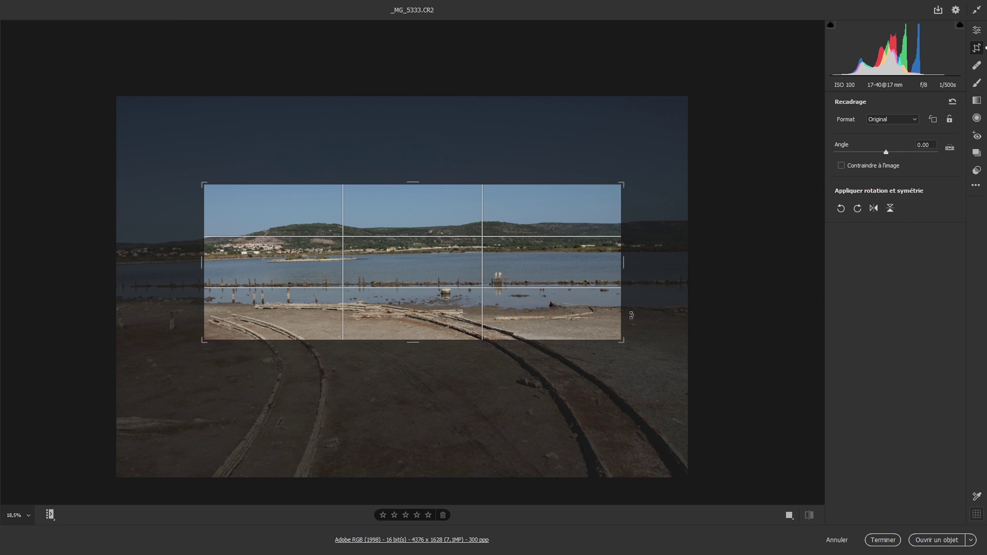
key("Return")
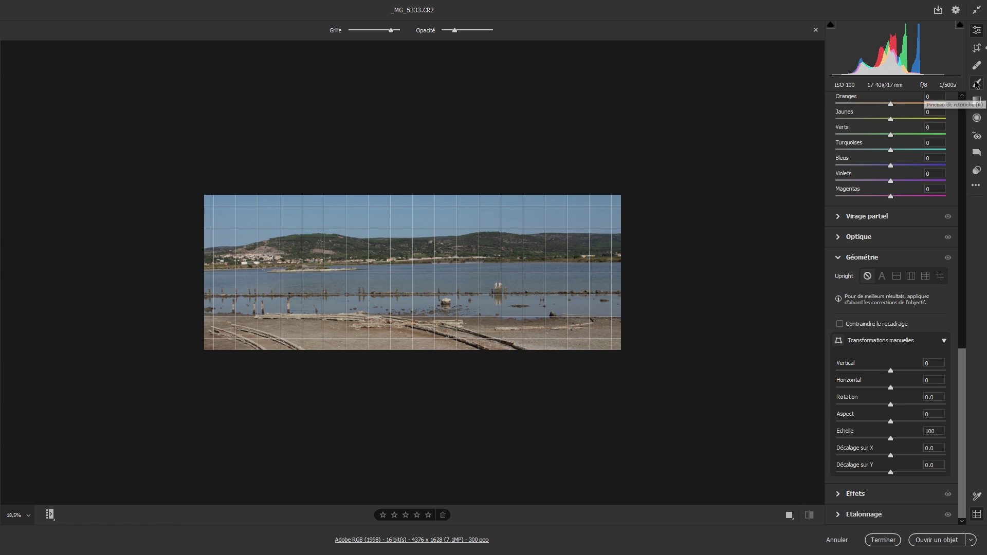
Reopen the crop tool, reset the panoramic crop and set the format to 1 x 1
left_click(978, 48)
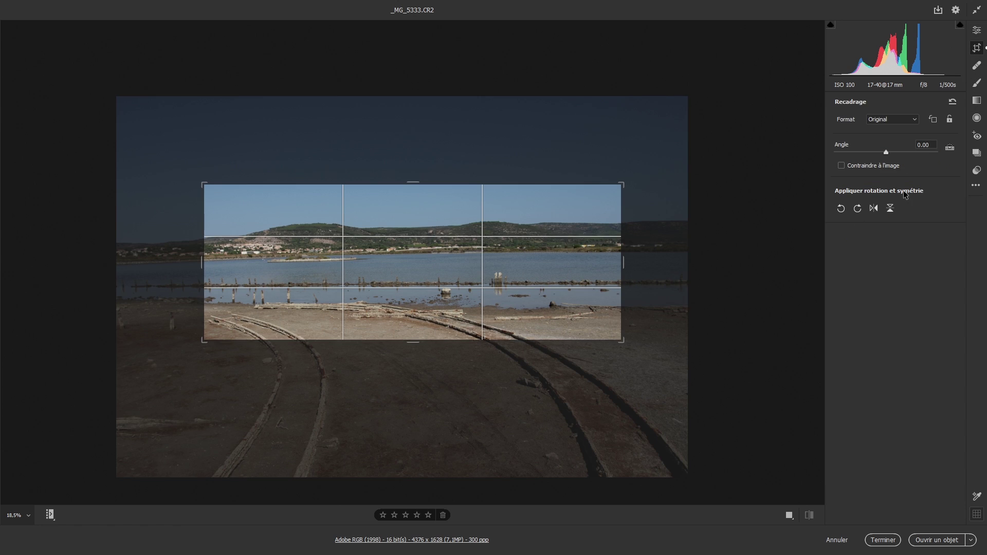
left_click(955, 102)
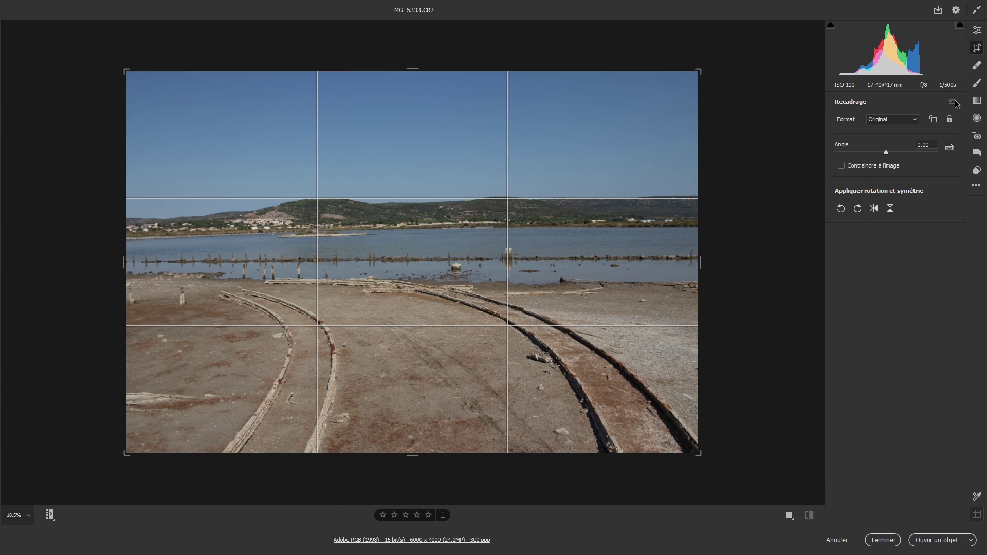
left_click(882, 120)
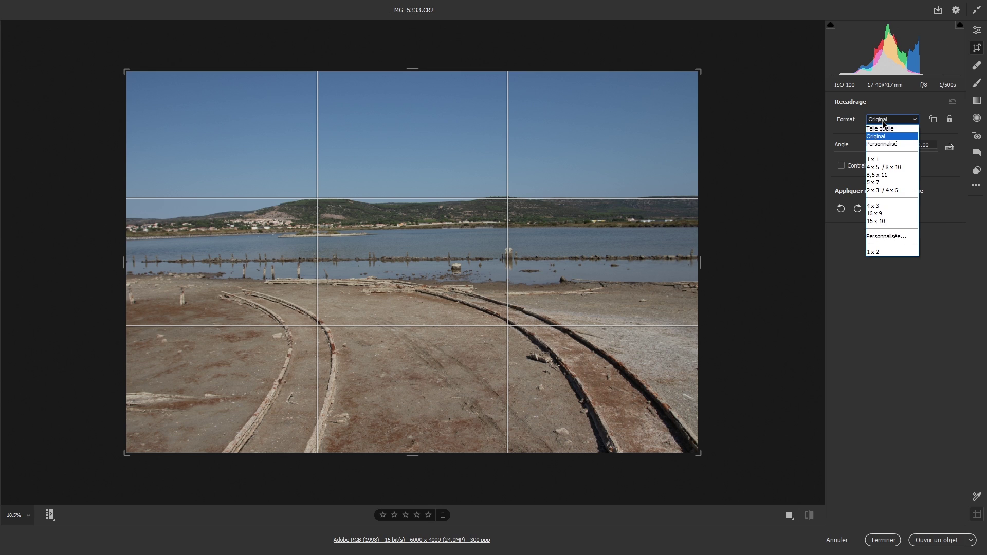
left_click(888, 163)
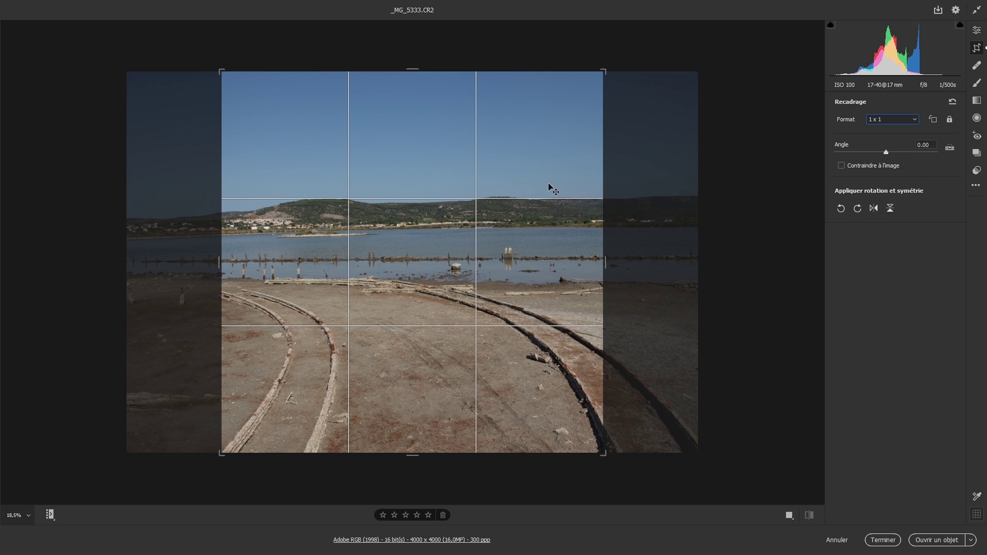
Define a custom crop ratio of 1 to 4
left_click(889, 121)
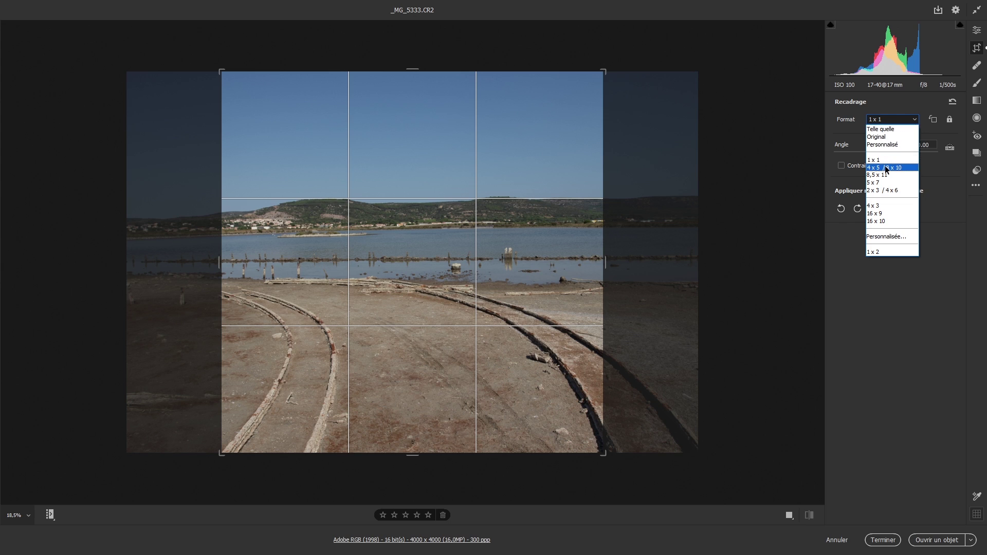
left_click(890, 236)
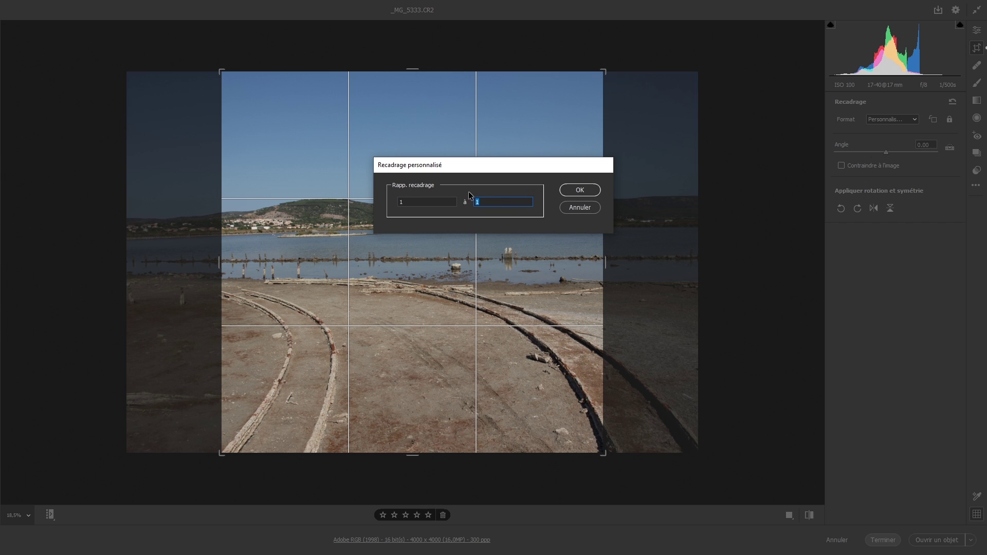
type("4")
left_click(581, 190)
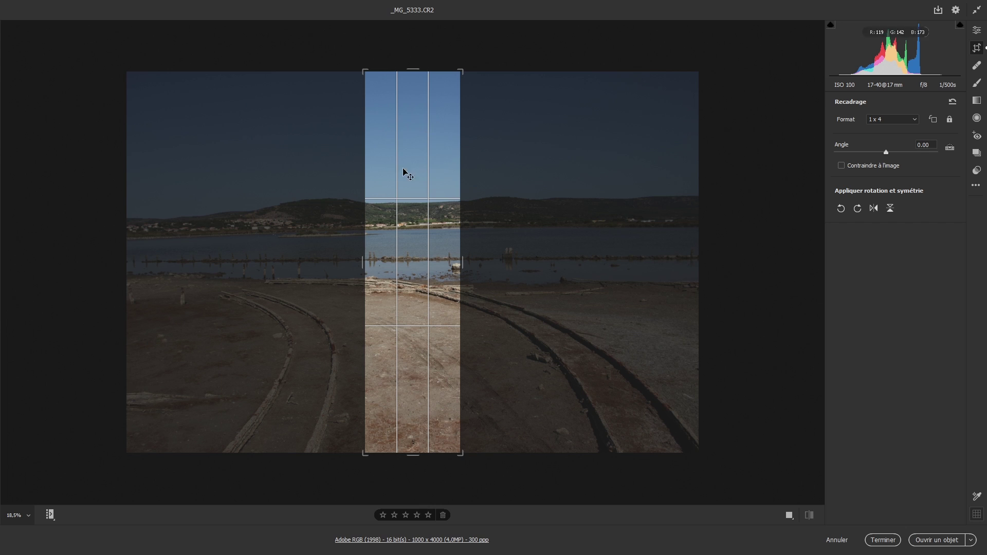
Swap the 1 x 4 crop's width and height repeatedly, ending with a horizontal crop
left_click(934, 122)
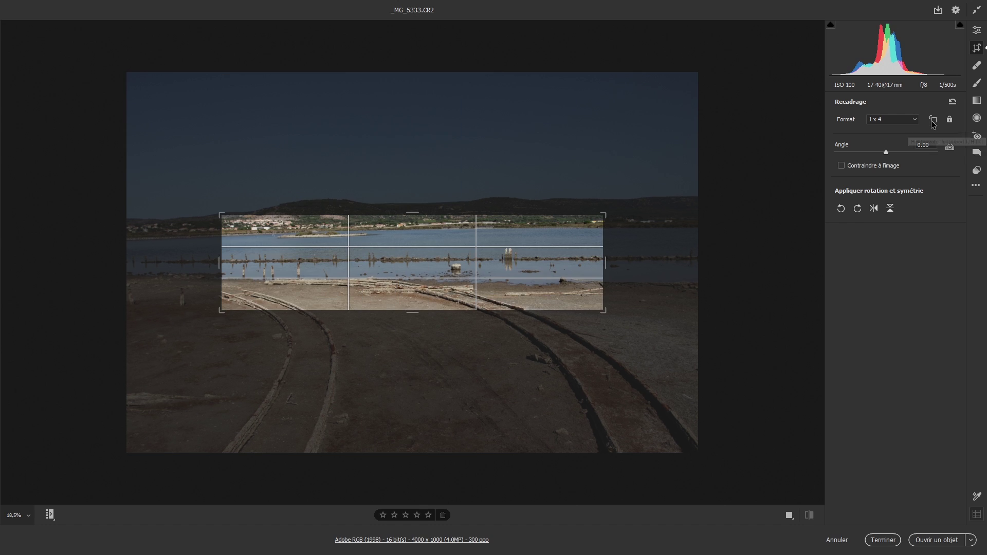
key("x")
key("x")
key("x")
key("x")
key("x")
key("x")
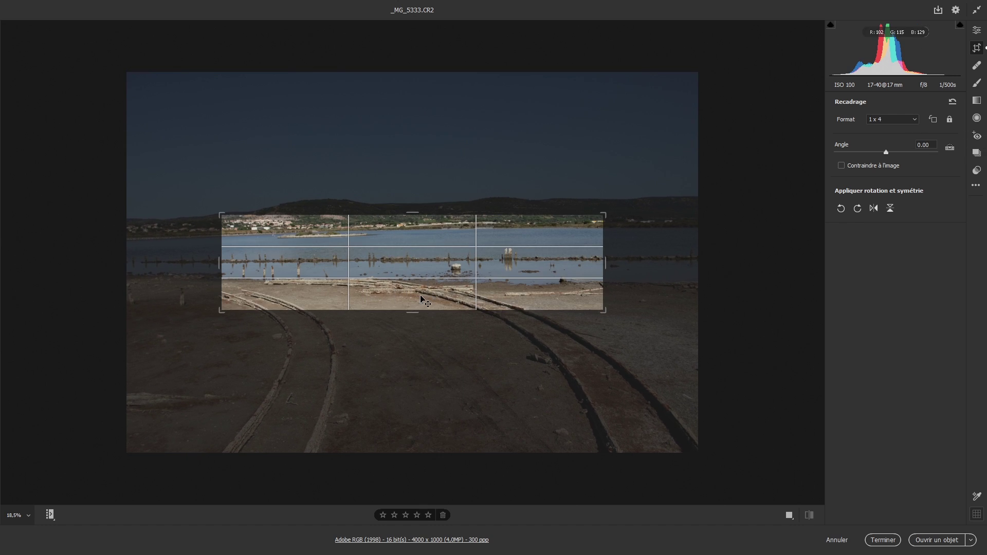
Review the available crop formats and reposition the photo within the 1 x 4 frame to cover the sky, hills and upper lake
left_click(895, 120)
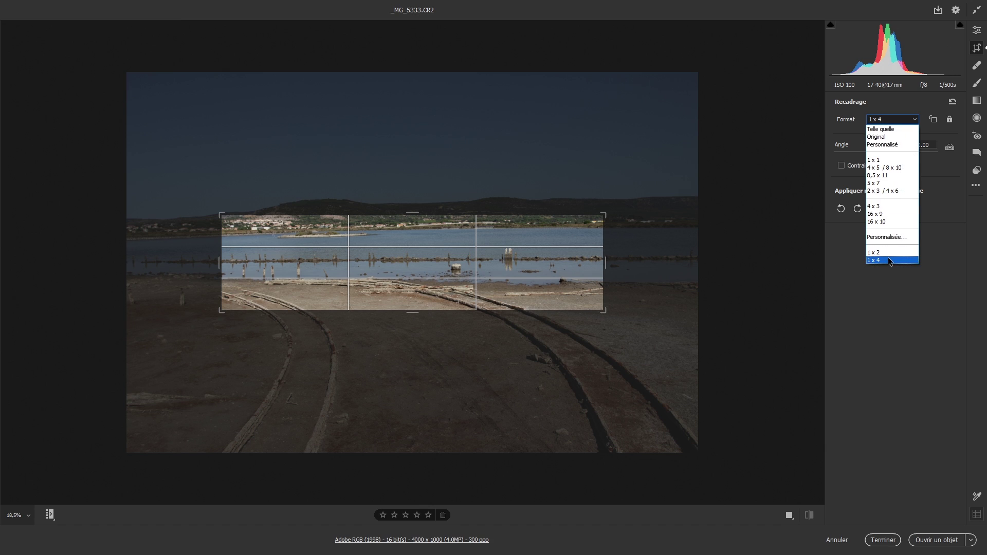
left_click(809, 299)
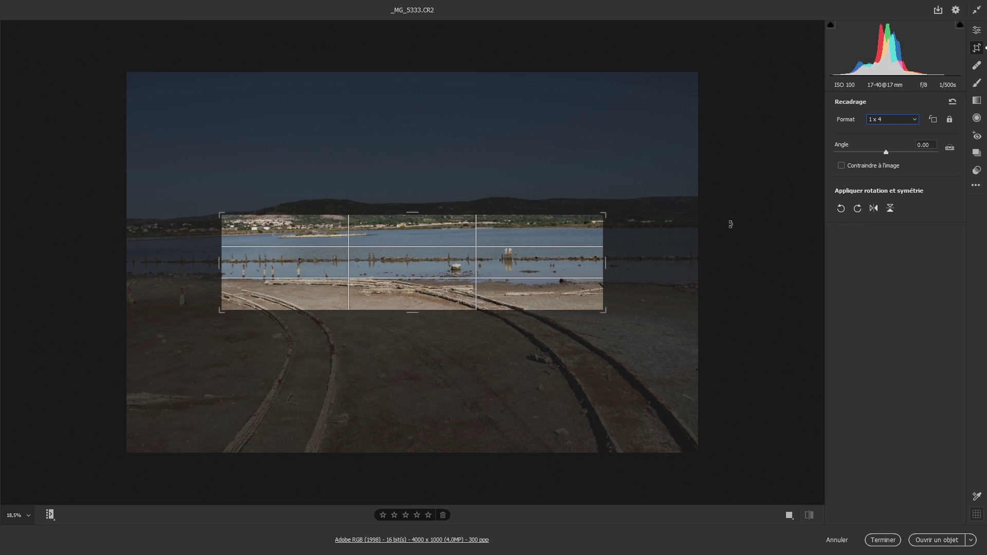
left_click_drag(416, 273, 439, 320)
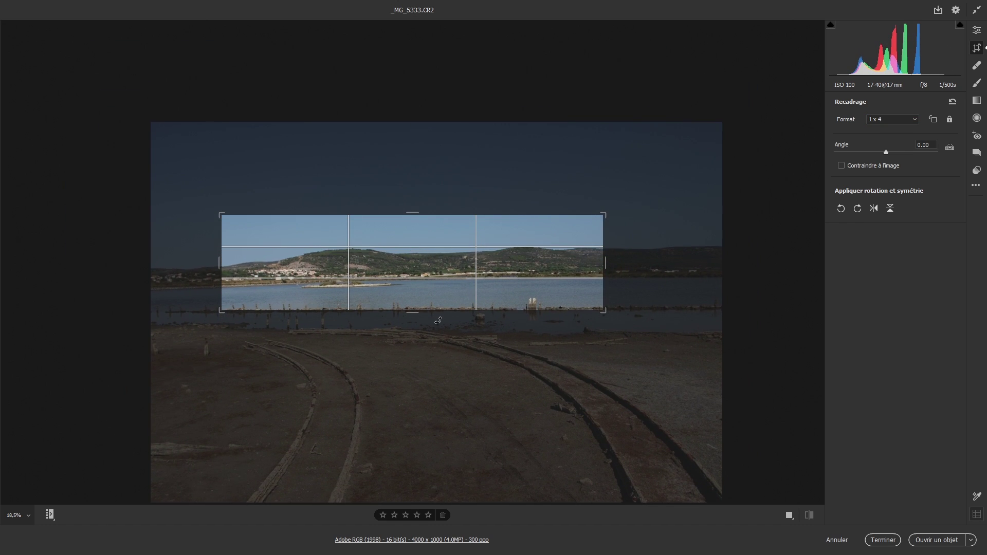
Try the crop mask at 100 % opacity and set it to 20 %
right_click(421, 353)
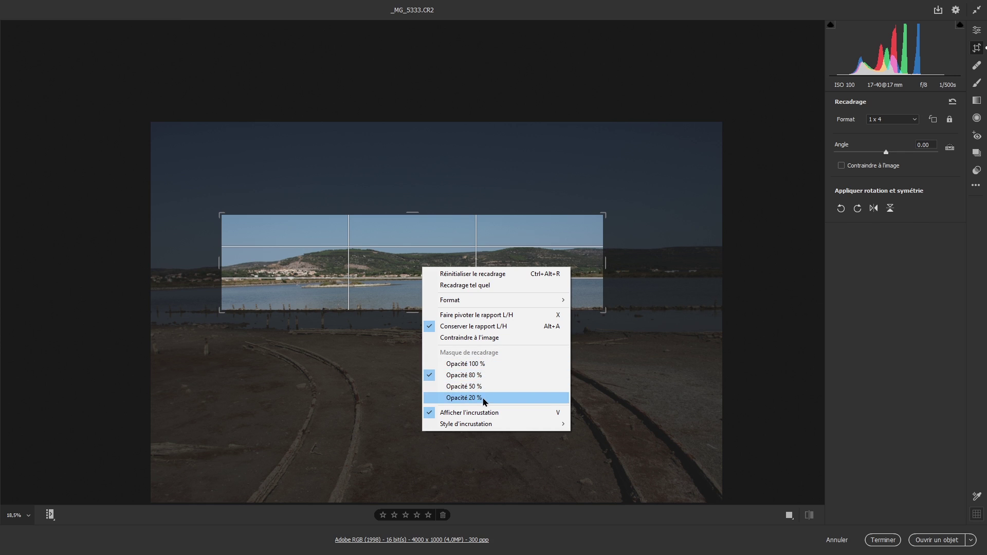
left_click(486, 365)
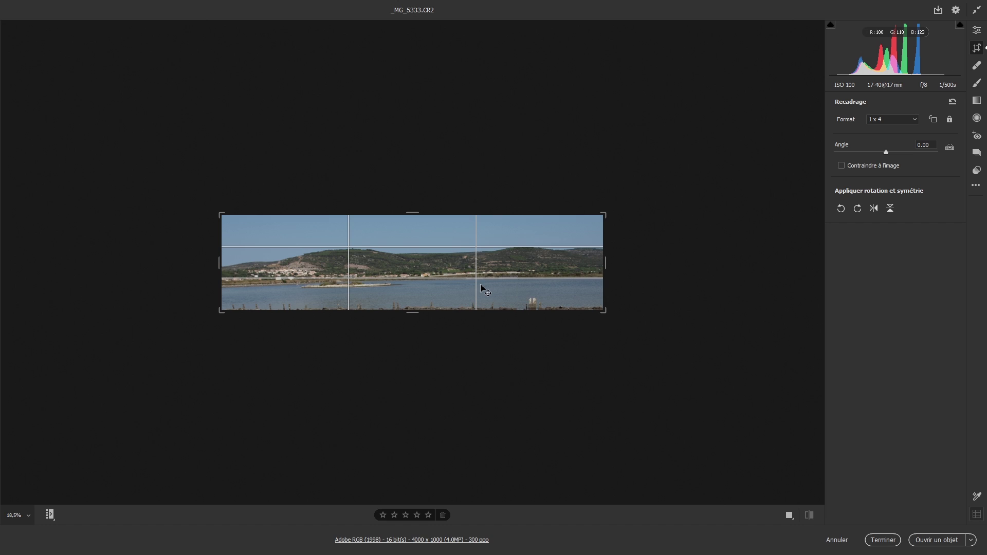
right_click(393, 179)
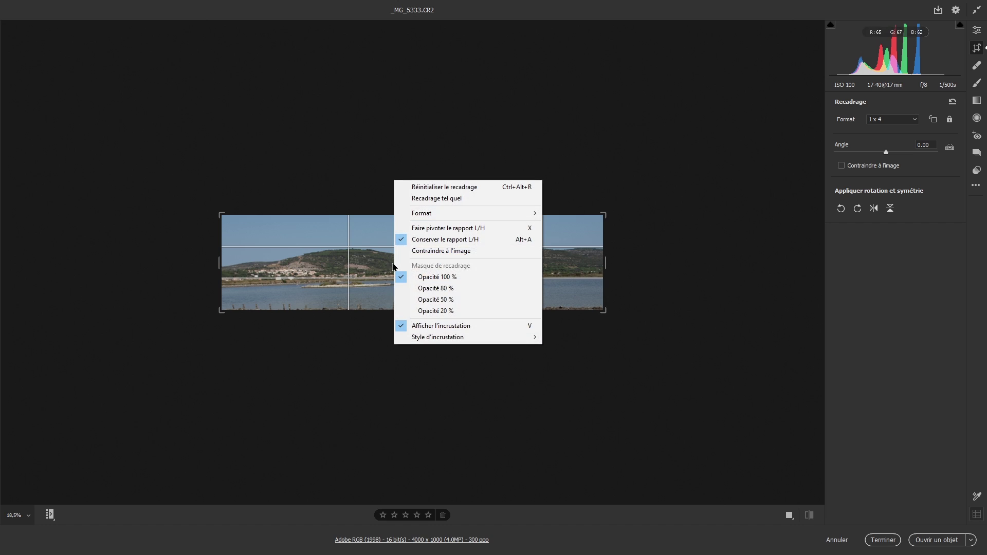
left_click(457, 311)
Set the crop mask opacity to 80 %
right_click(412, 163)
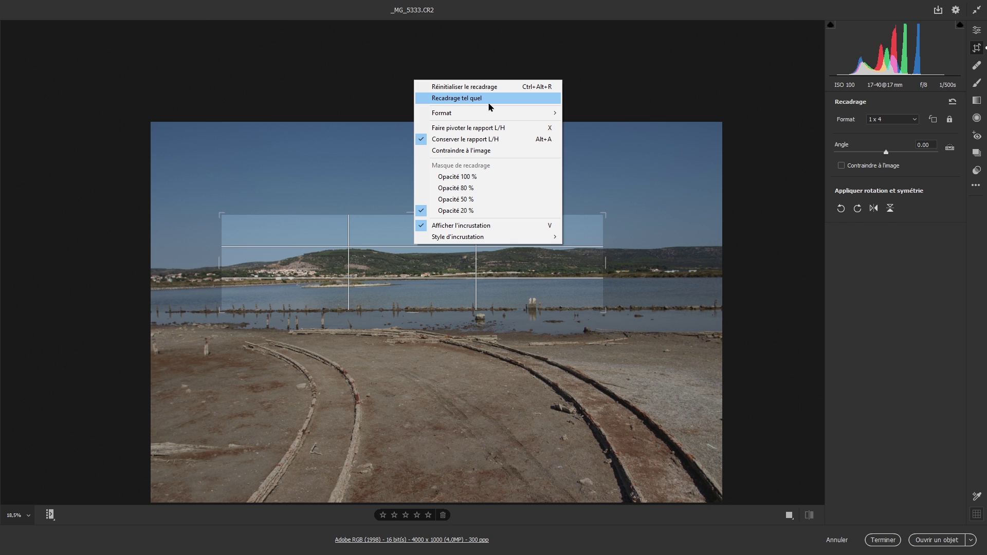
mouse_move(470, 113)
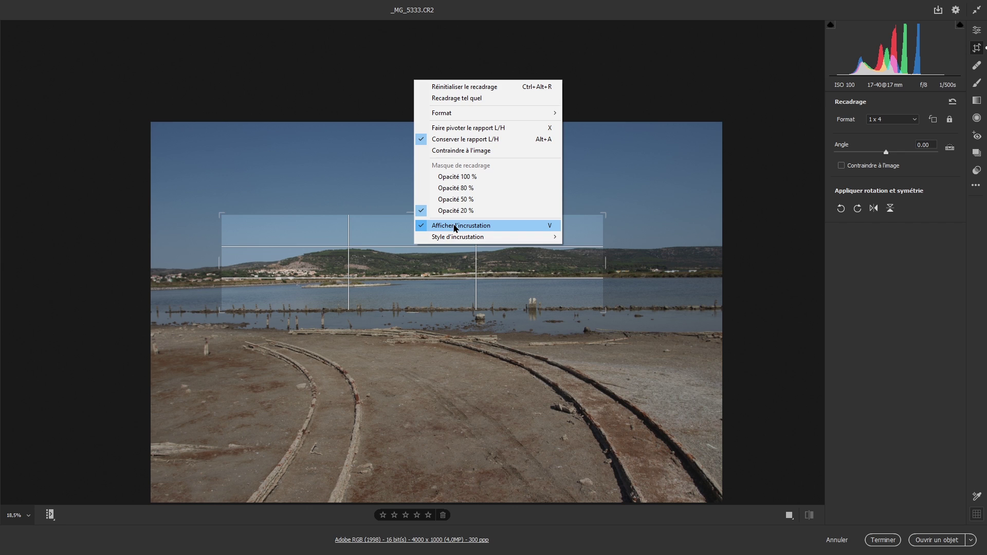
left_click(607, 212)
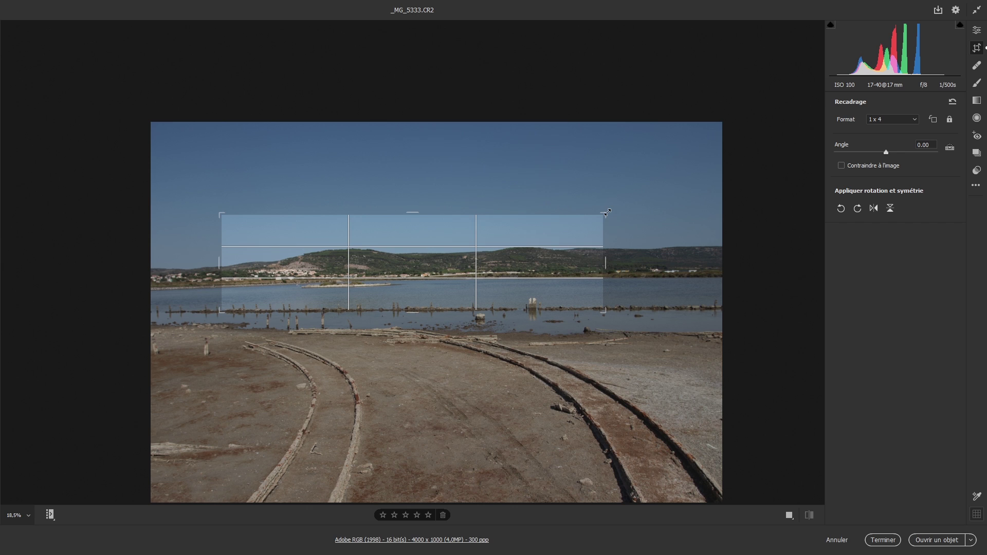
right_click(576, 181)
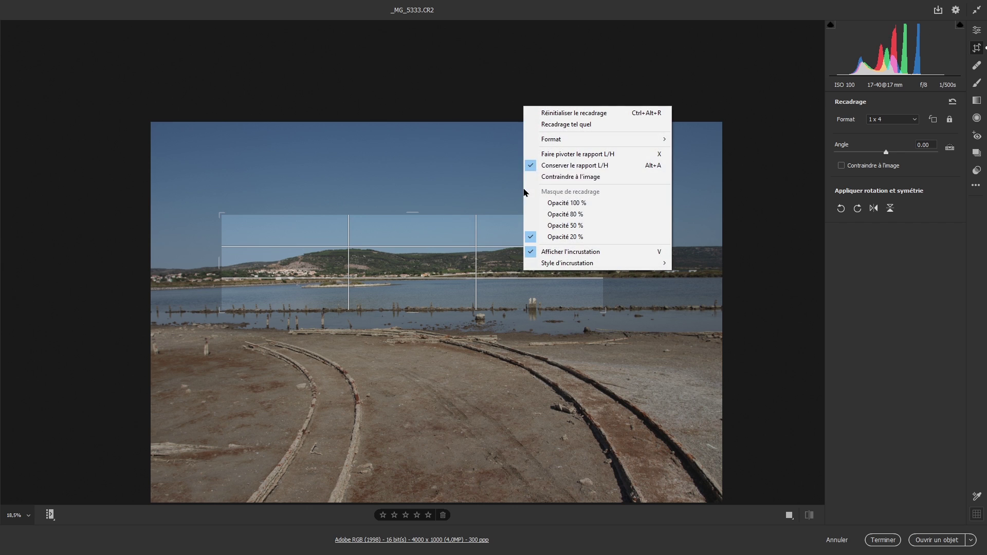
left_click(562, 221)
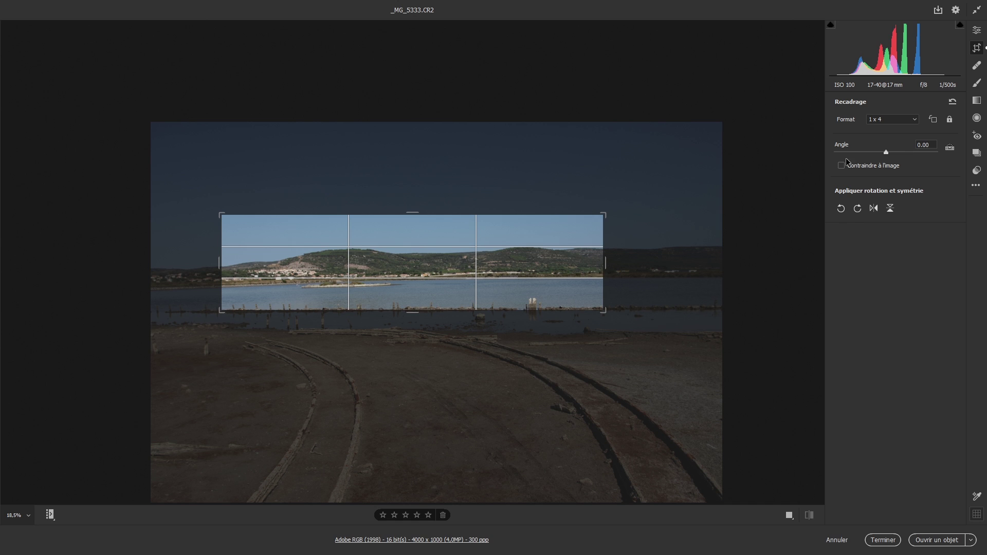
Reset the crop and reframe it at 2 x 3, about 4657 x 3105 pixels, over the left part of the photo
key("ctrl+alt+r")
left_click_drag(698, 71, 570, 157)
left_click_drag(509, 257, 501, 299)
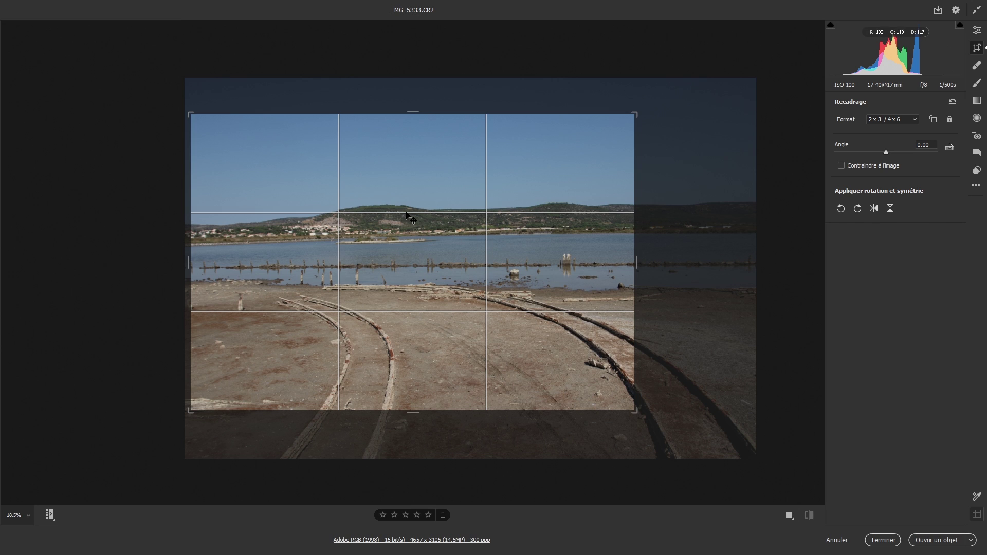
Cycle through the available crop overlay styles, including Diagonale, Tiers and Grille, ending with Centre
right_click(404, 187)
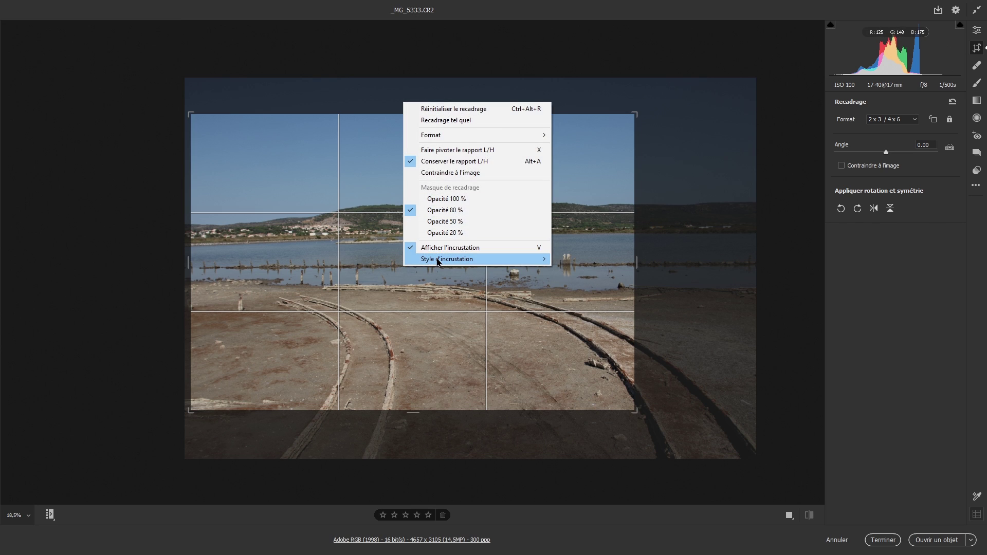
mouse_move(439, 261)
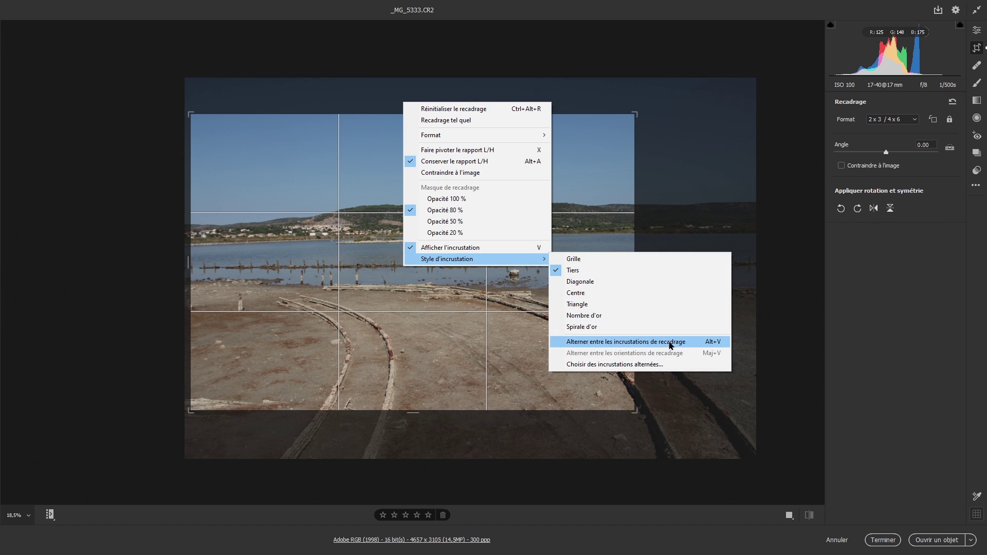
left_click(700, 347)
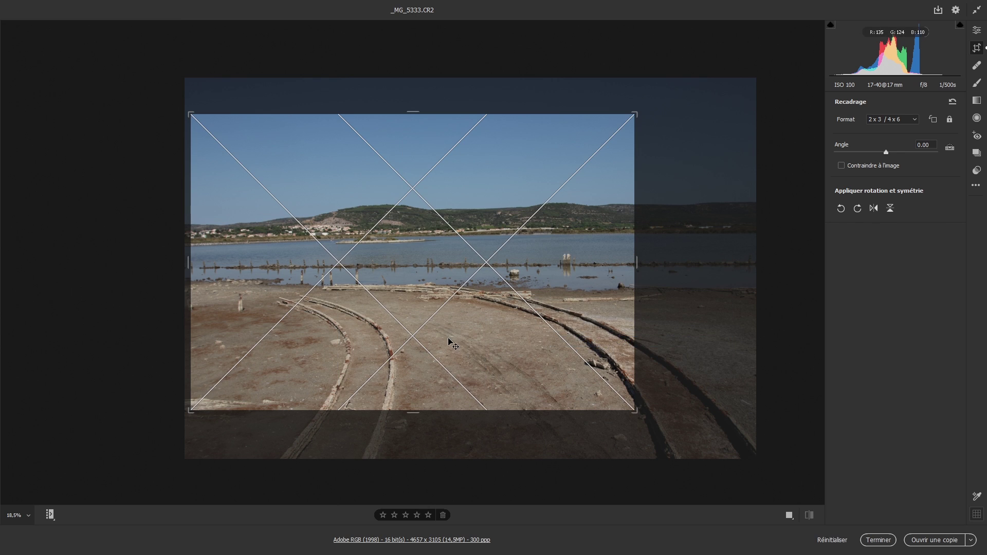
key("alt+o")
key("alt+o")
key("alt+o")
key("alt+o")
key("alt+o")
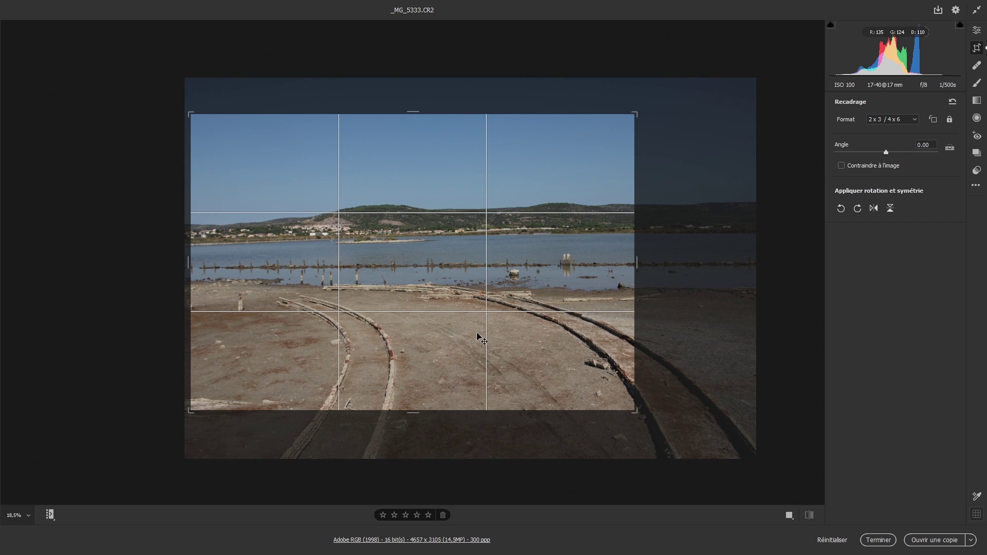
key("alt+o")
key("alt+o")
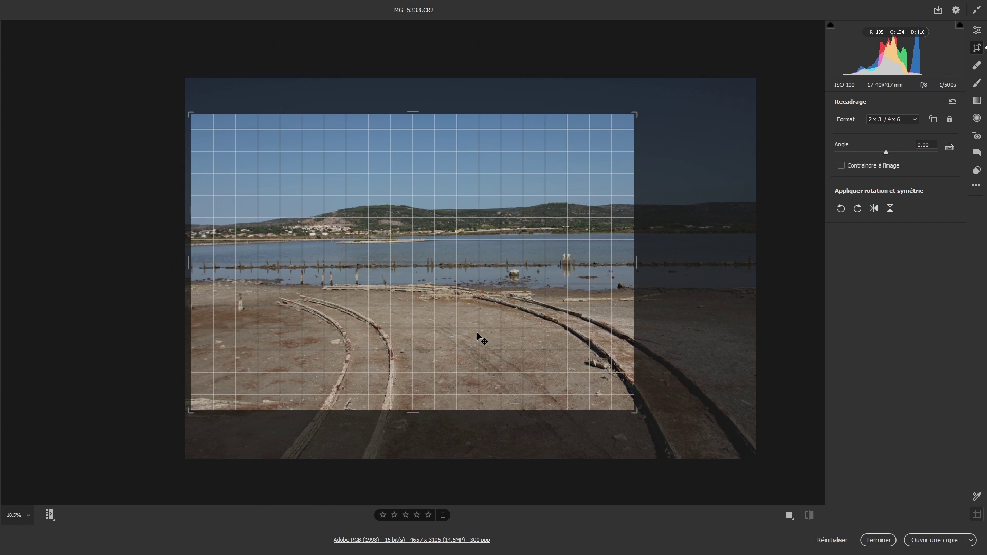
key("alt+o")
key("alt+o")
key("alt+o")
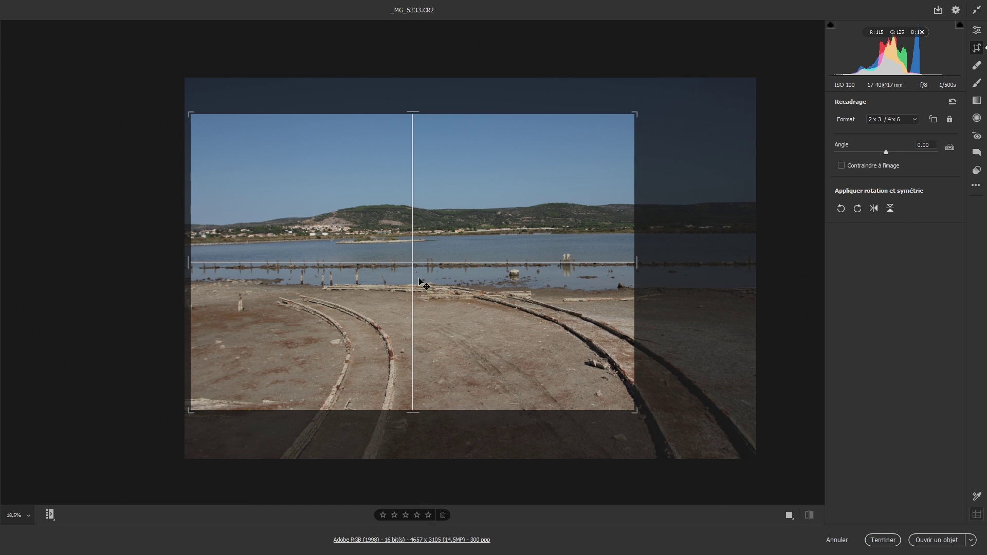
Switch the crop overlay to Triangle and flip its orientation
key("alt")
key("alt+o")
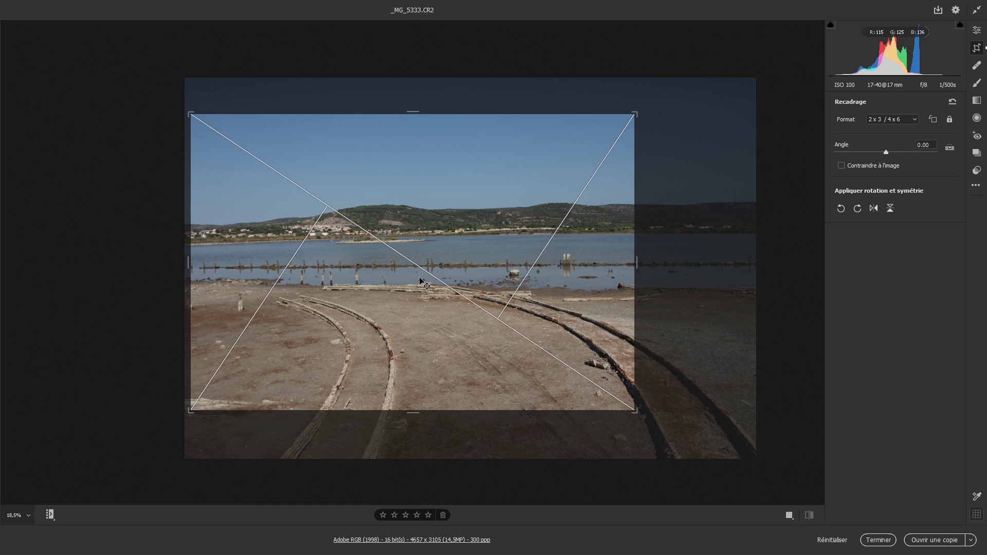
key("shift")
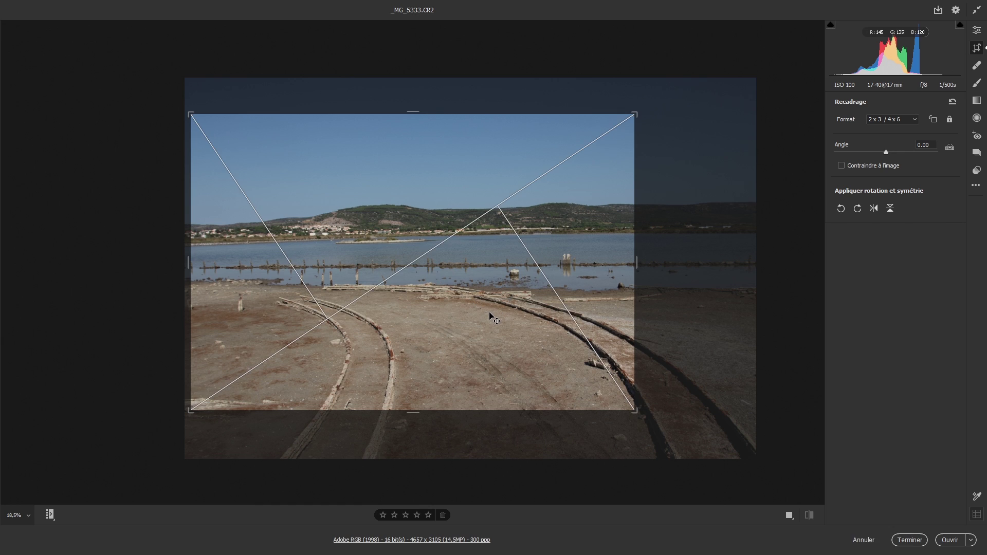
key("shift+o")
Set the crop overlay to Spirale d'or and cycle its orientations until the spiral's centre sits in the upper left of the frame
right_click(467, 287, "shift")
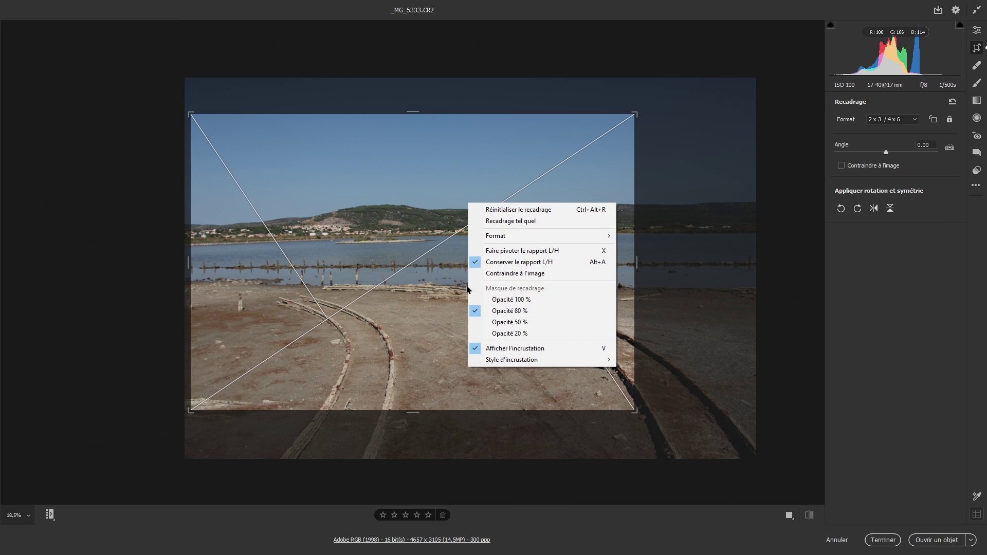
mouse_move(516, 359)
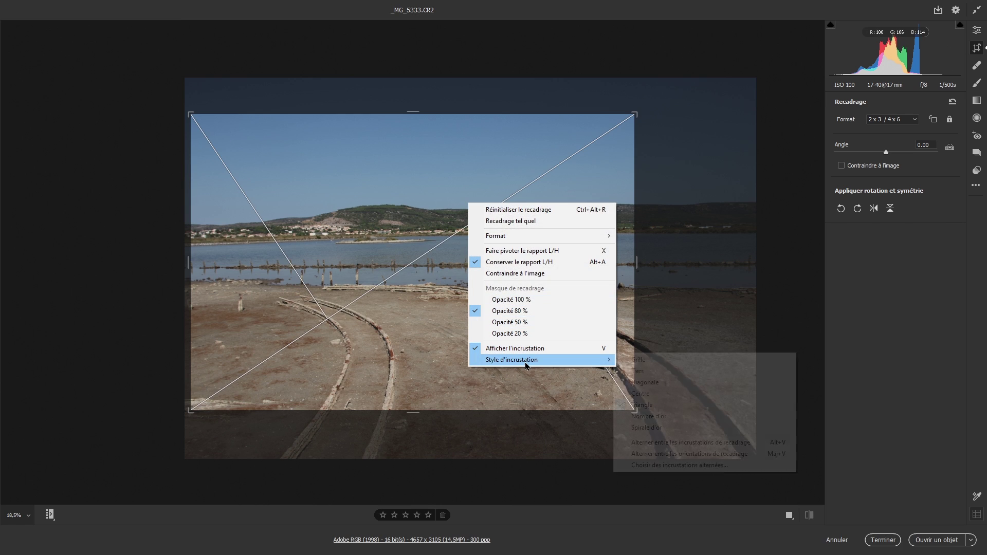
left_click(646, 428)
key("shift+v")
key("shift+v")
key("shift+v")
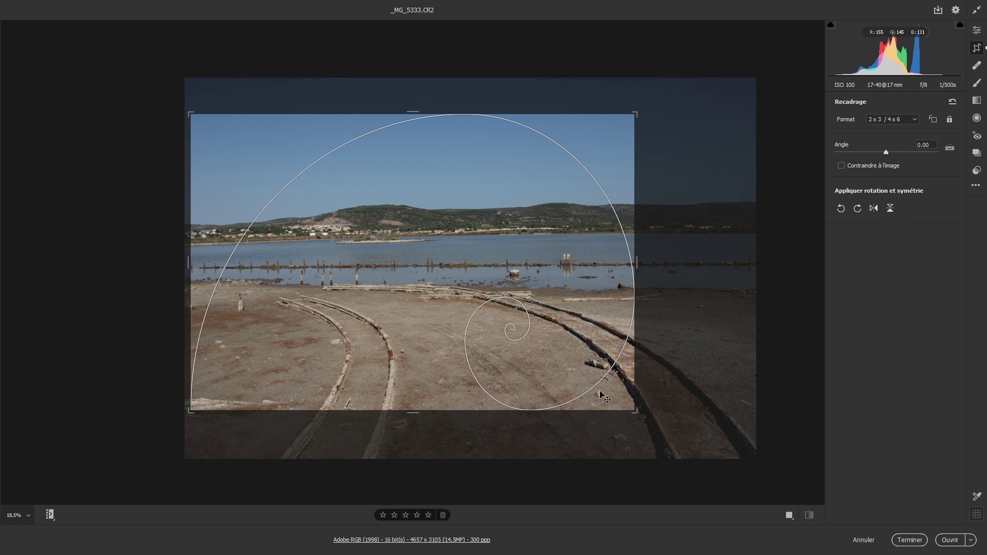
key("shift+o")
key("shift+o")
key("shift+o")
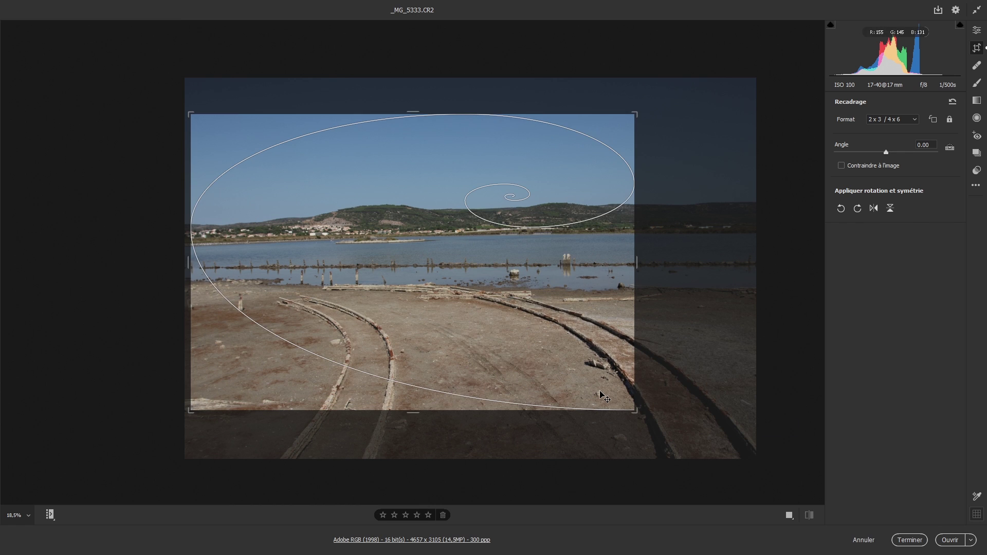
key("shift+o")
key("shift+o")
Exclude Centre and Tiers from the crop overlays used when alternating between styles
right_click(452, 179)
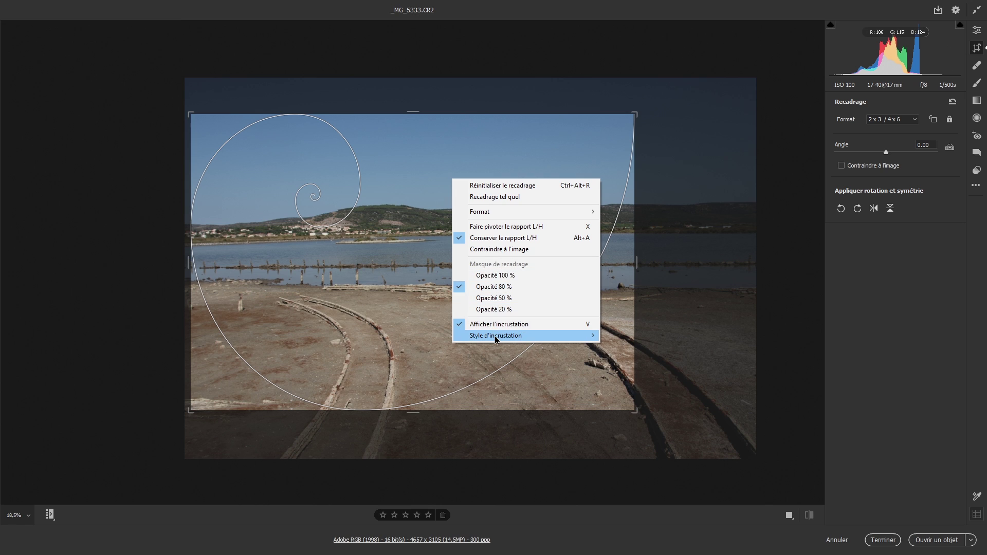
mouse_move(497, 340)
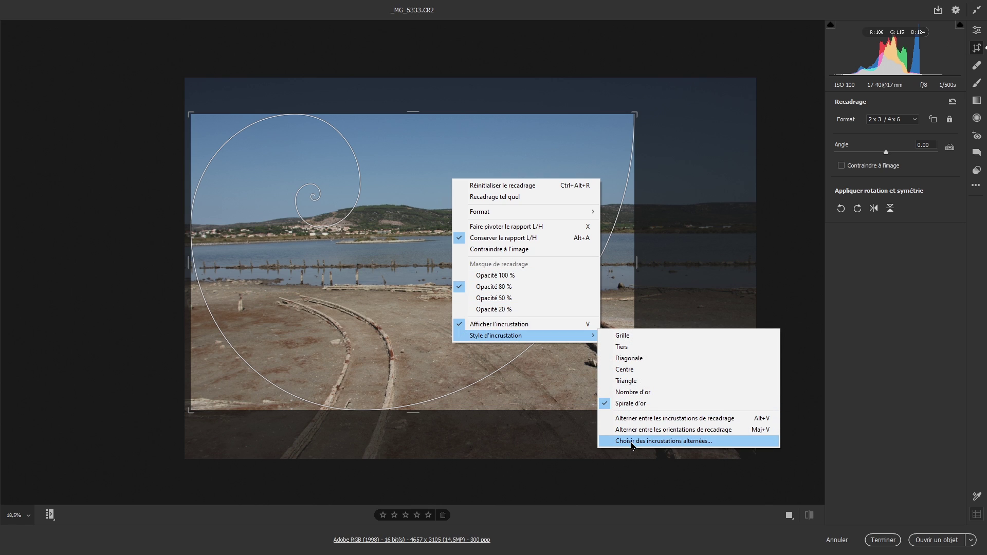
left_click(679, 442)
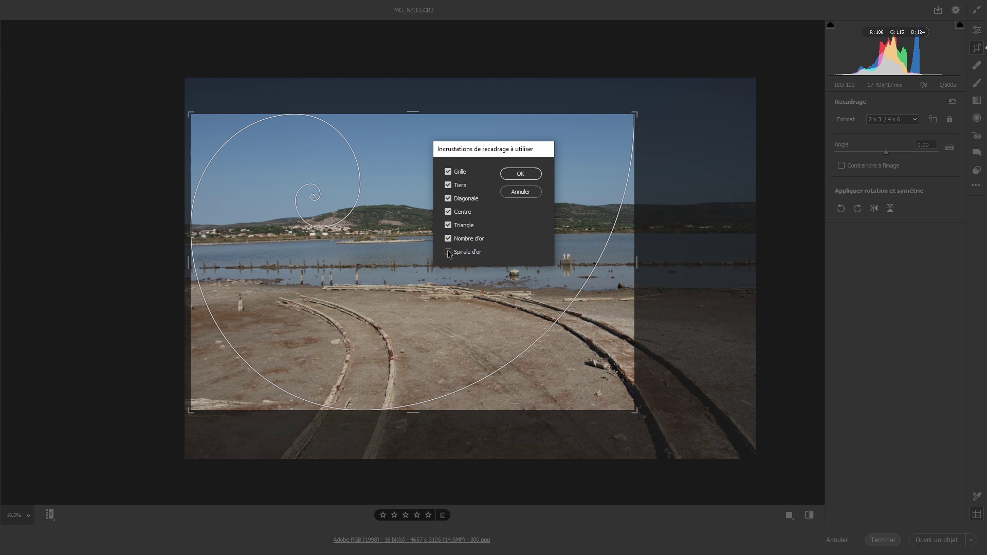
left_click(448, 212)
left_click(448, 186)
left_click(520, 176)
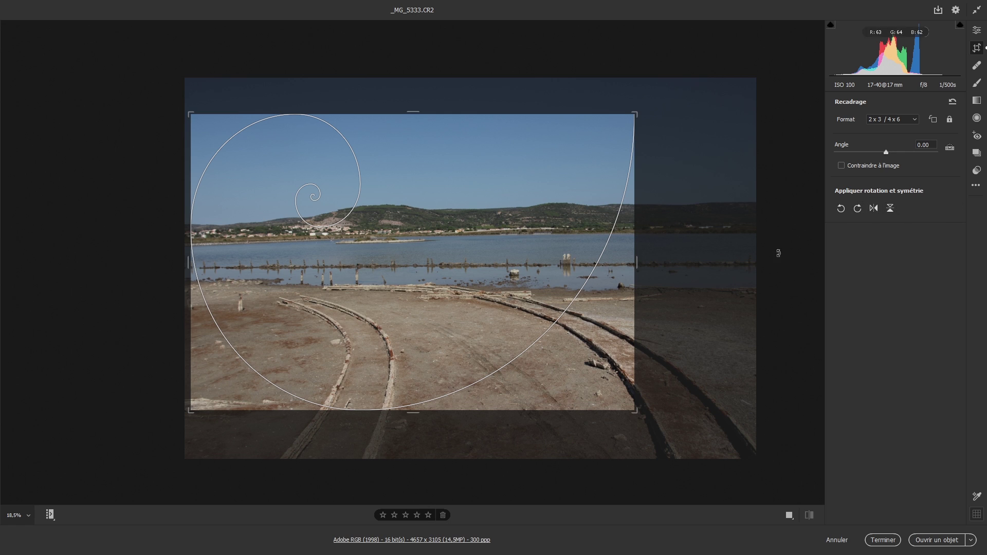
Rotate the photo clockwise in 90° steps through a full turn
left_click(858, 209)
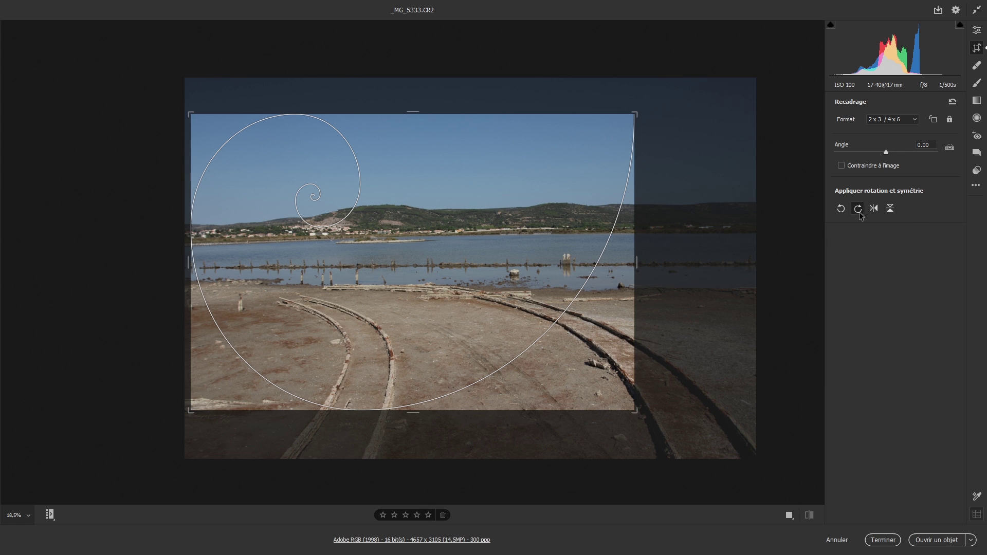
left_click(858, 209)
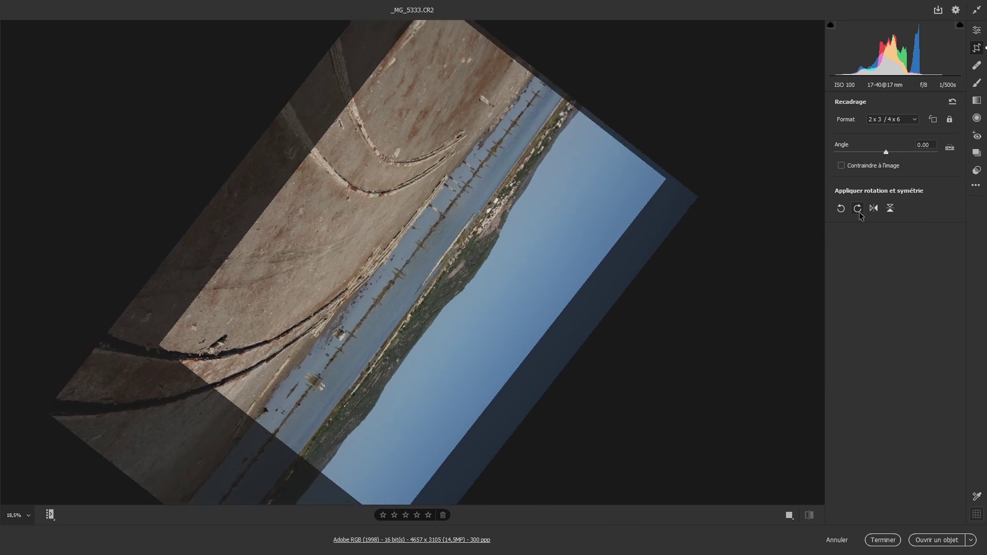
left_click(858, 210)
left_click(858, 210)
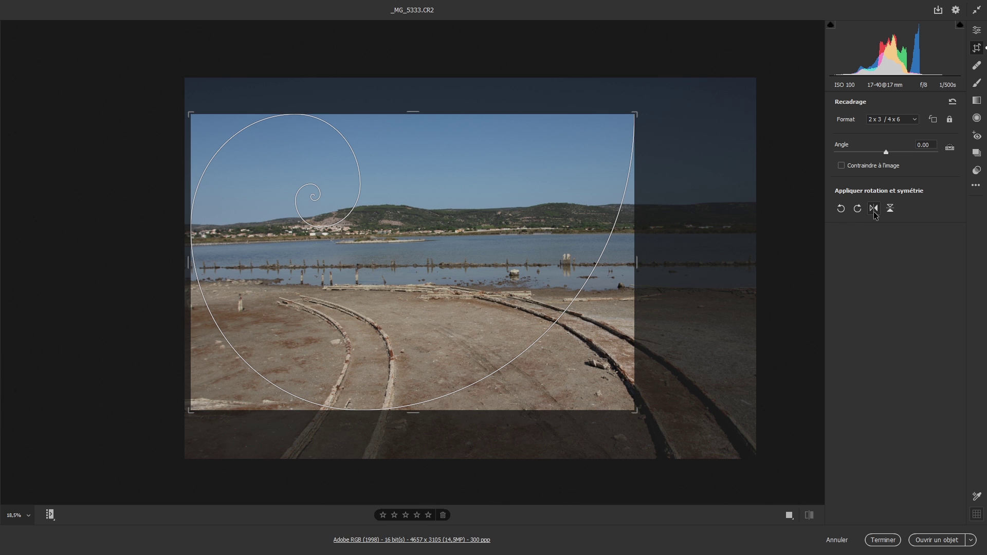
Flip the photo horizontally and back, then vertically and back
left_click(875, 209)
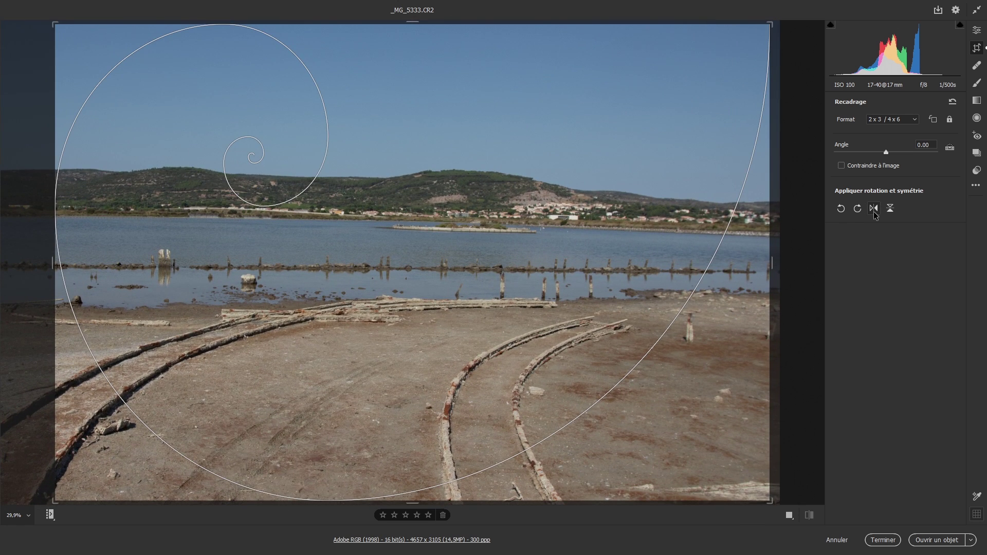
left_click(874, 209)
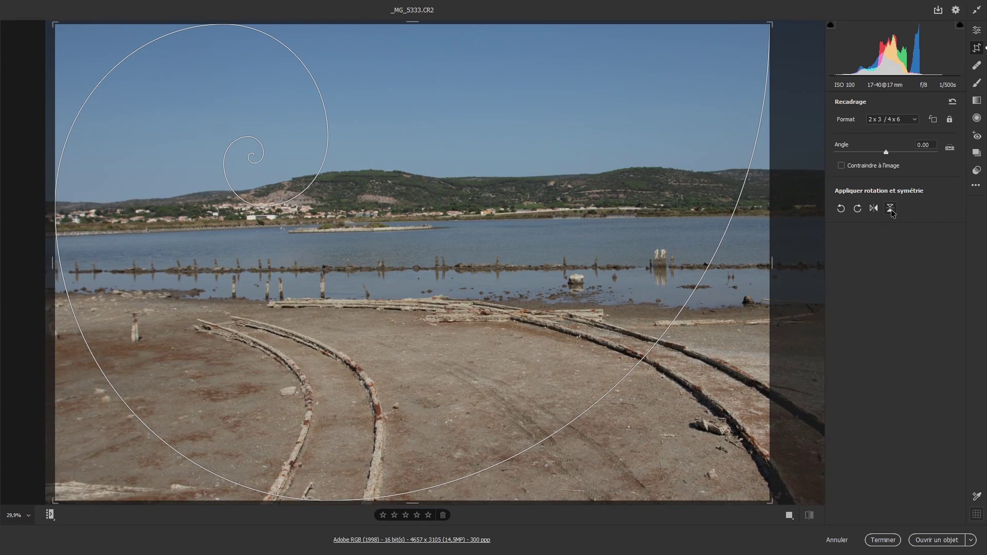
left_click(890, 208)
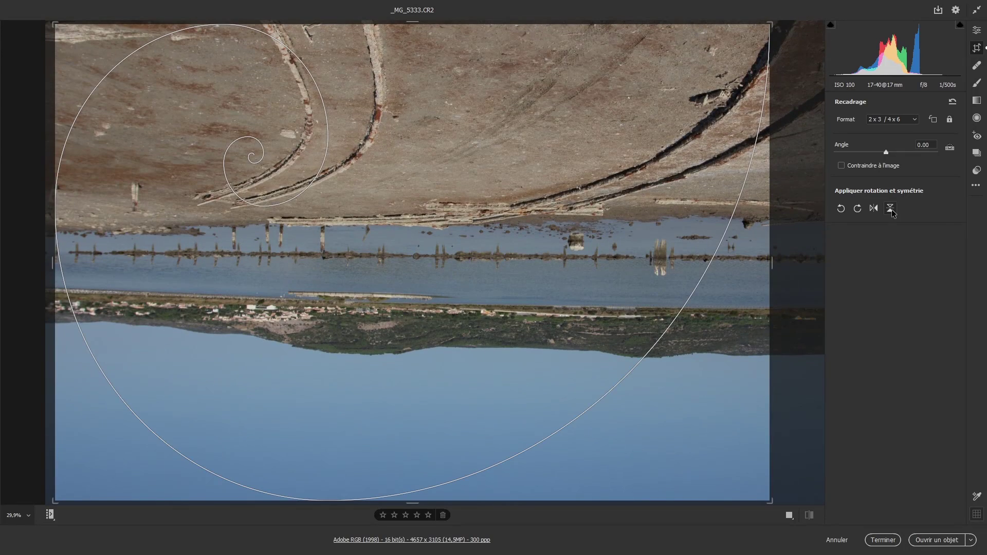
left_click(890, 209)
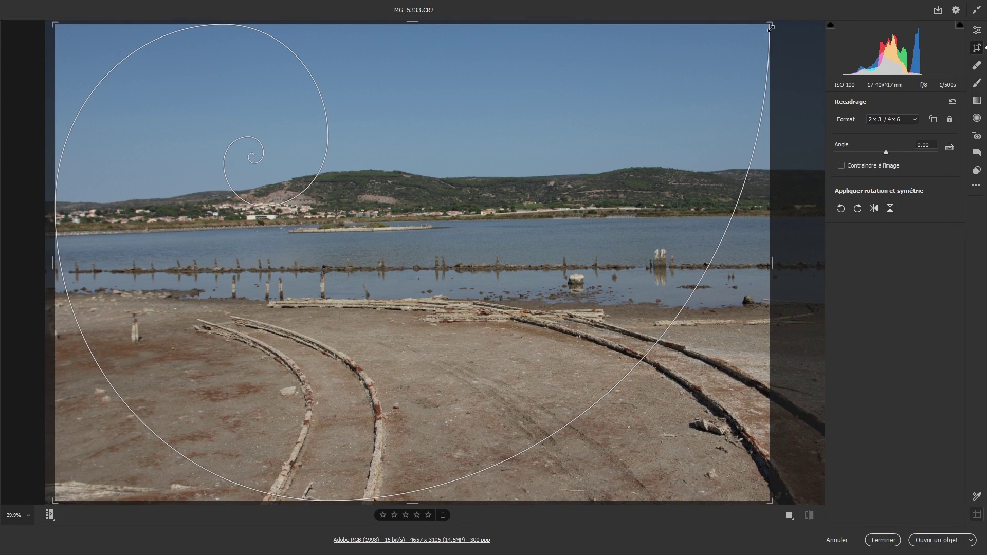
Reduce the 2 x 3 crop to about 3659 x 2439 pixels and reposition the photo to include more sky above the hills
left_click_drag(770, 25, 694, 77)
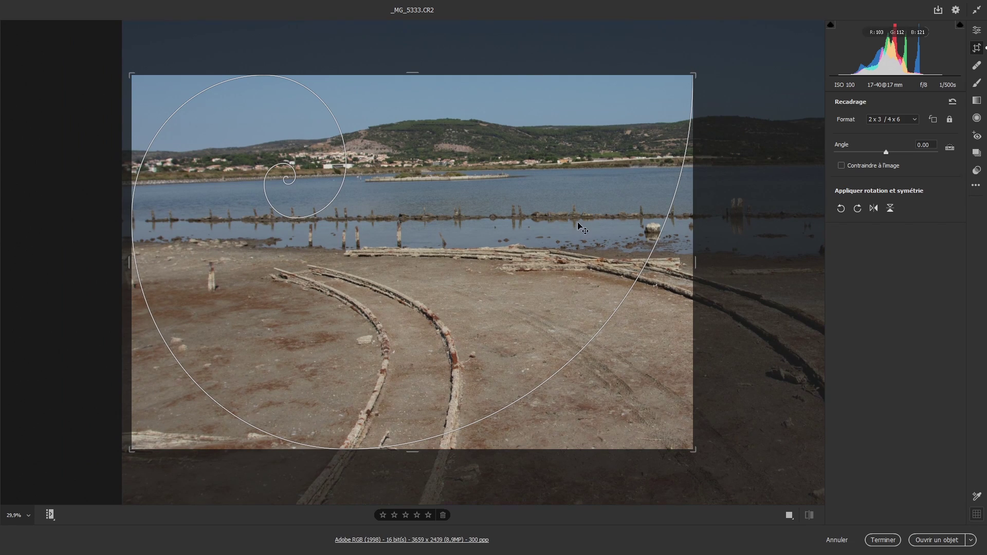
left_click_drag(555, 242, 483, 280)
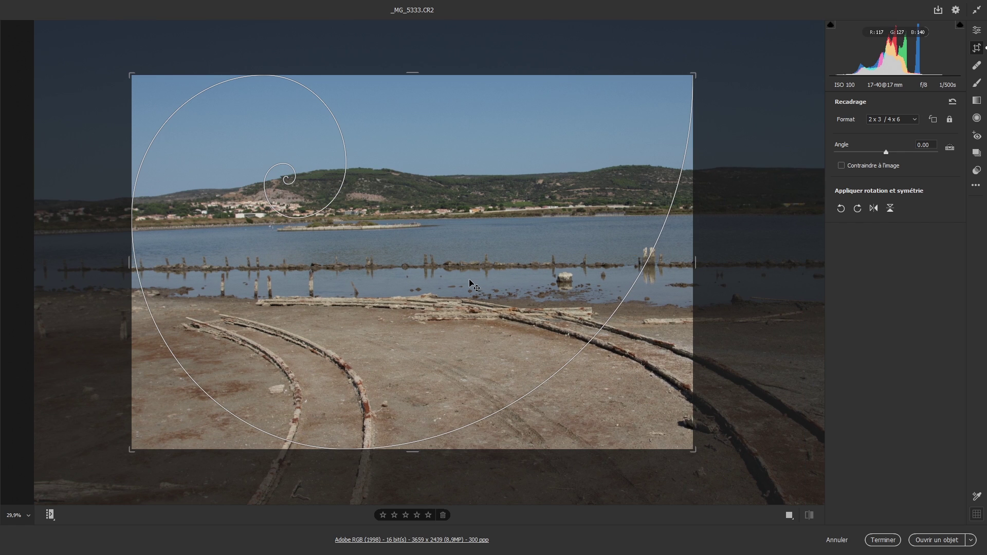
Leave the crop for the edit settings, warm the white balance temperature to 7350 and hide the grid over the photo
key("shift+t")
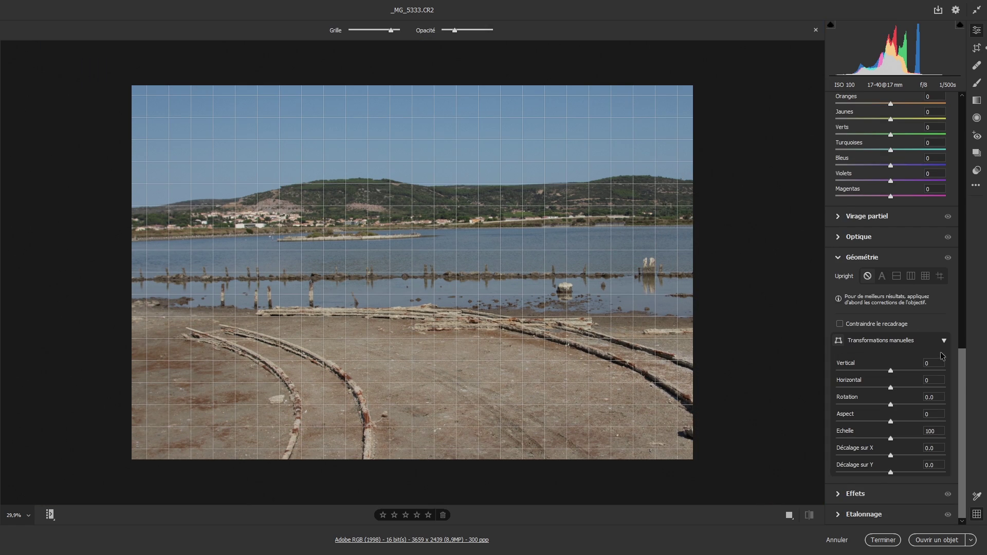
left_click_drag(965, 381, 978, 106)
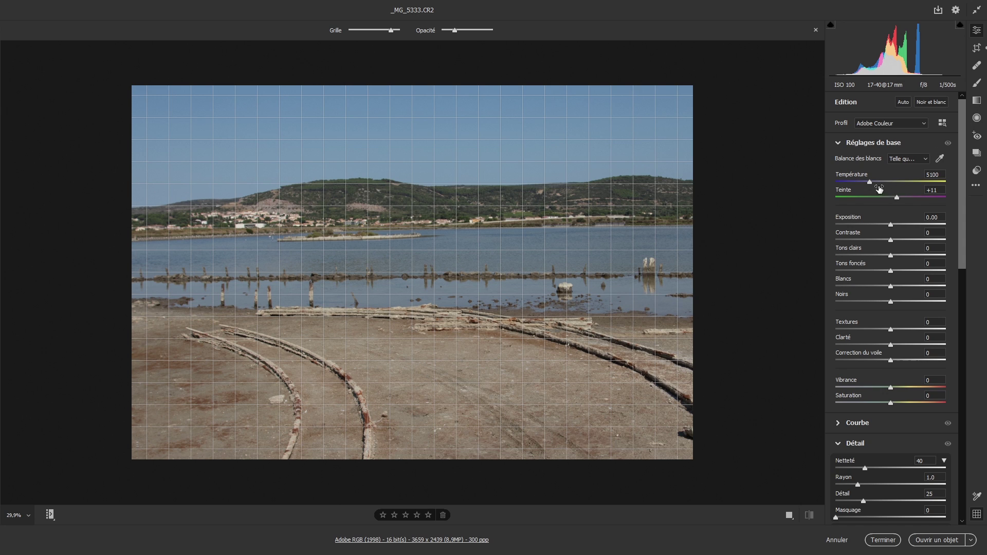
left_click_drag(871, 182, 896, 182)
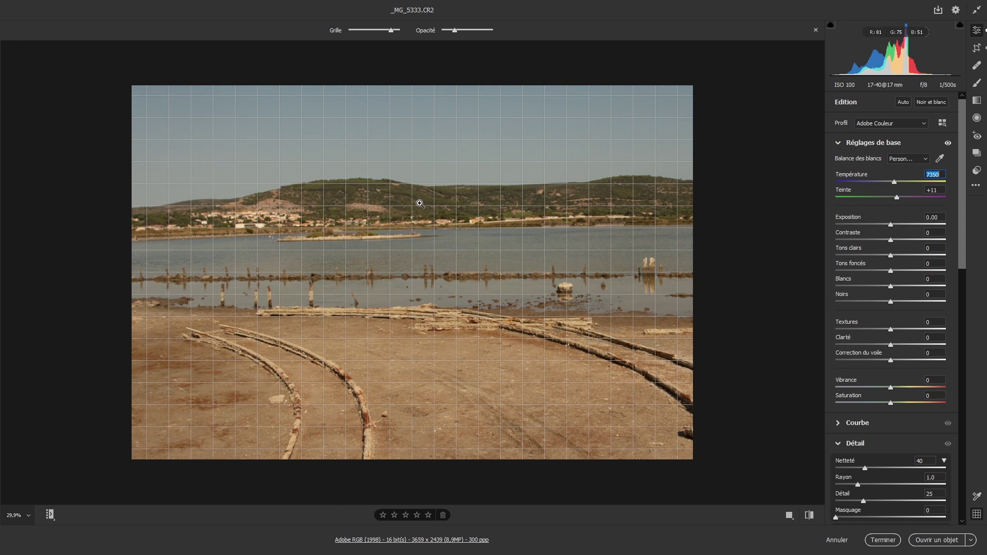
left_click(976, 514)
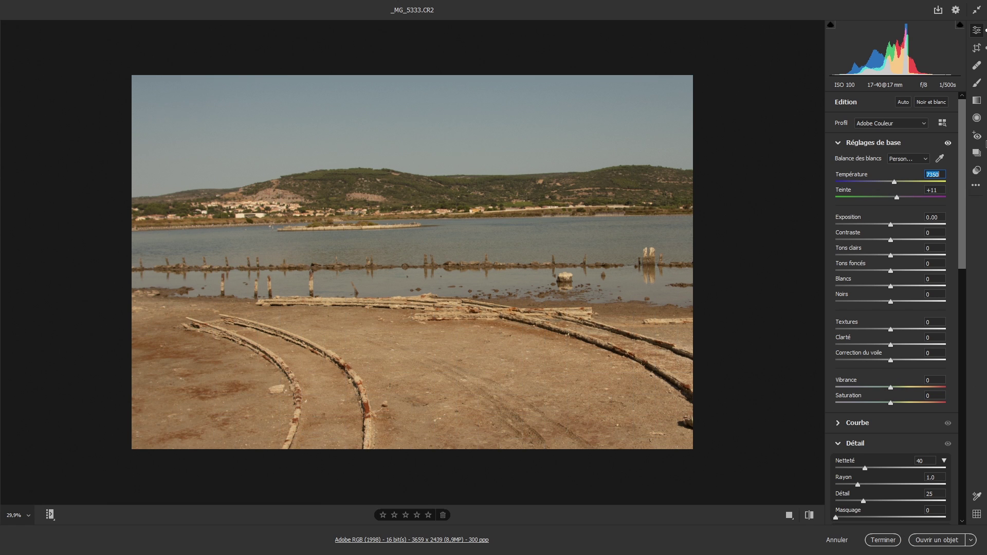
Return to cropping and enlarge the 2 x 3 crop to about 4071 x 2714 pixels
left_click(977, 48)
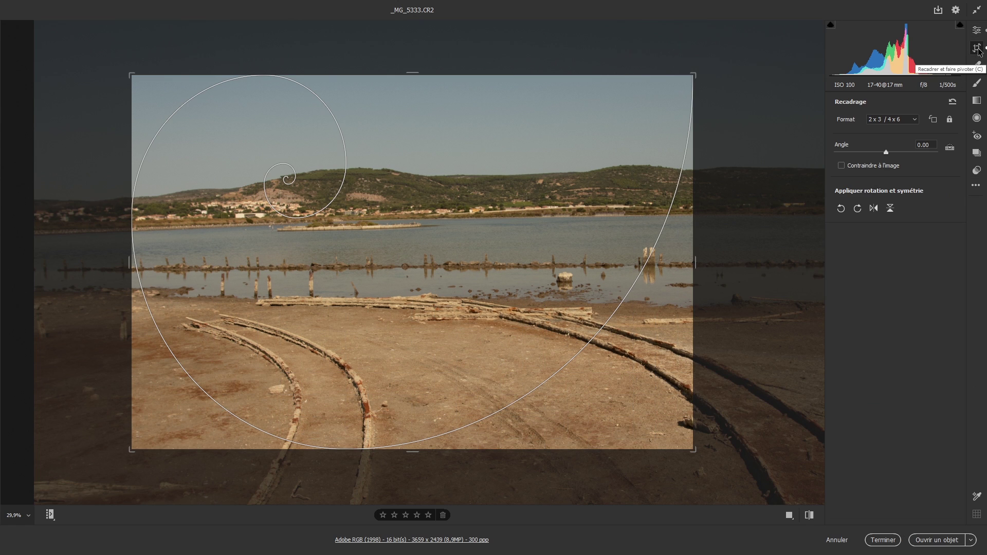
left_click_drag(691, 75, 784, 54)
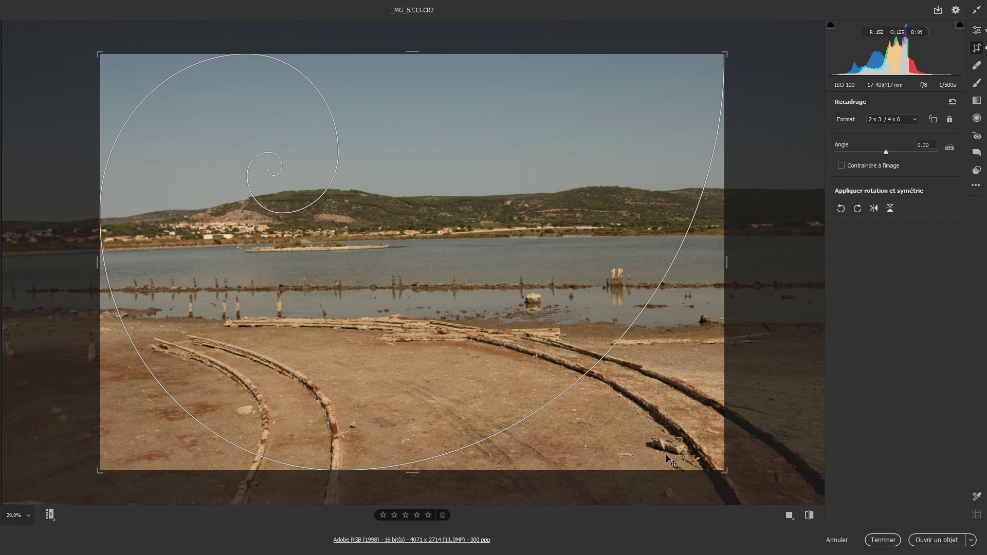
Review the workflow preference for opening images as smart objects, accept it and open the photo in Photoshop as a smart object
key("shift")
left_click(412, 540)
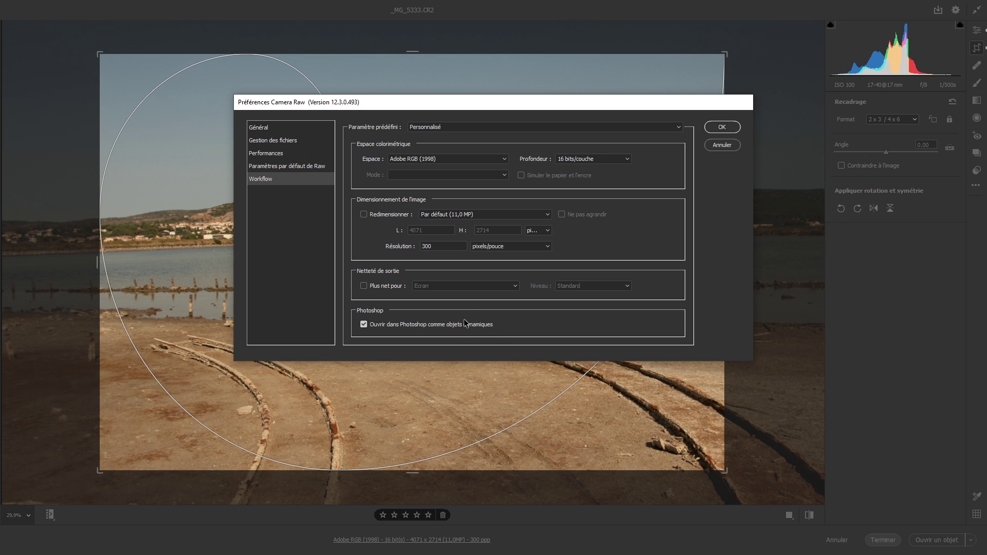
left_click(724, 127)
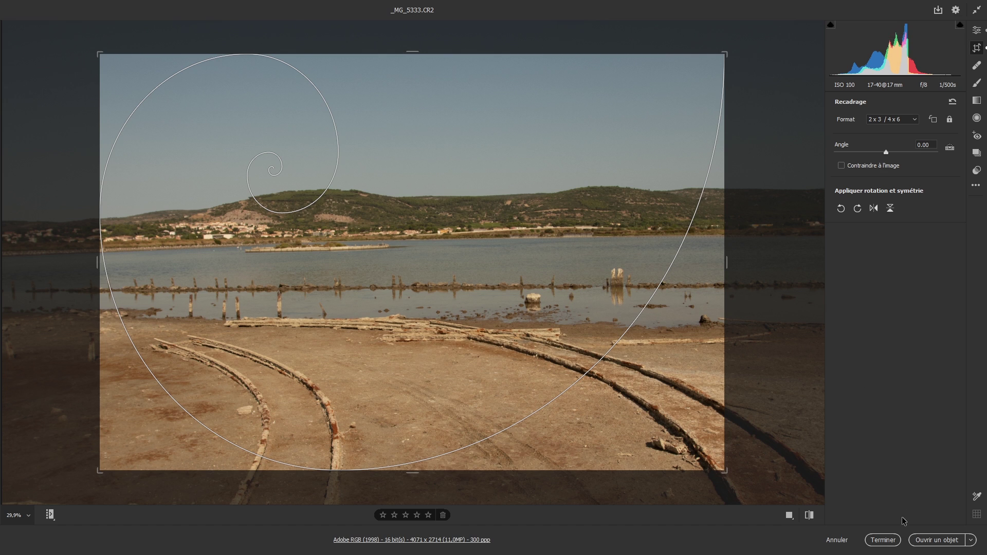
left_click(930, 541)
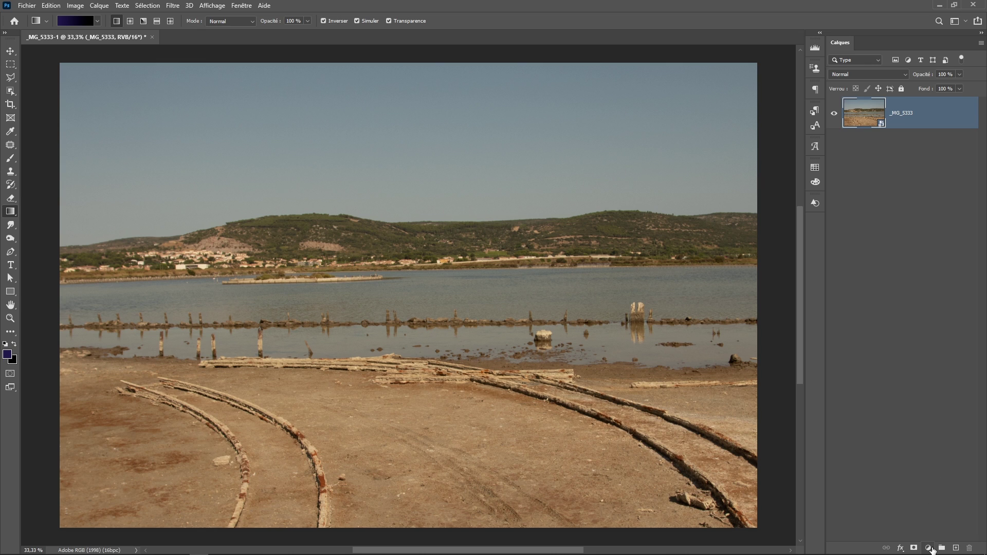
Add a black and white adjustment layer above the photo and close its properties
left_click(930, 548)
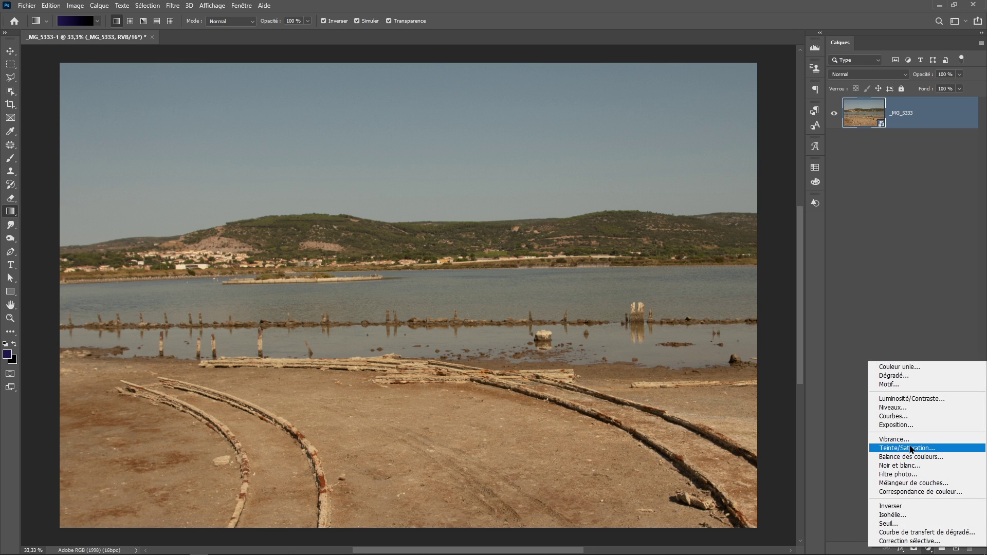
left_click(899, 465)
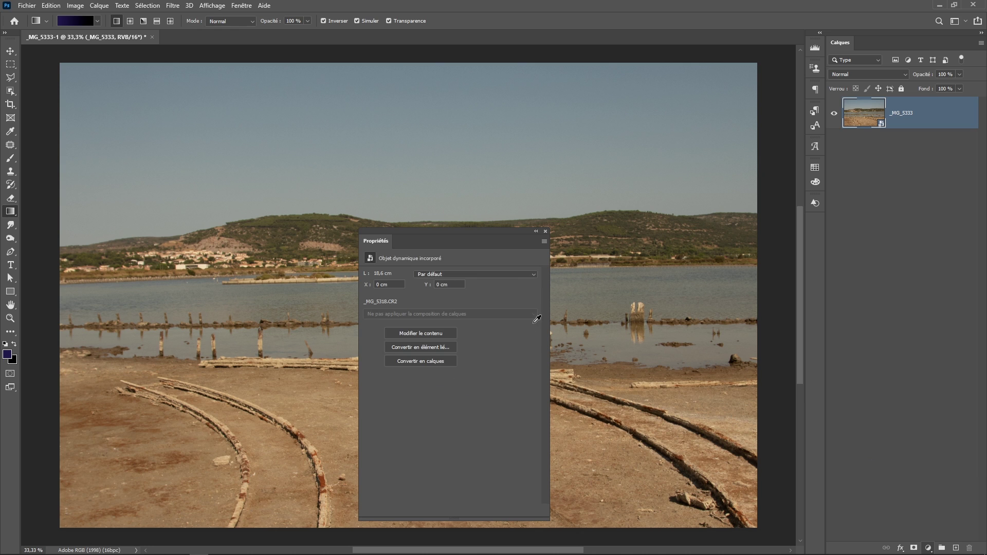
left_click(545, 232)
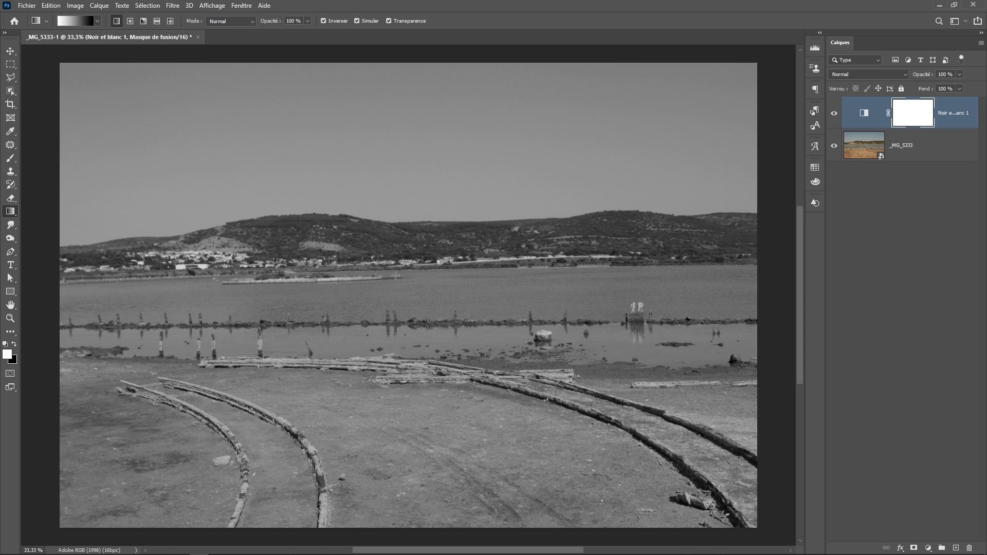
Reopen the smart object in Camera Raw, tighten the 2 x 3 crop to about 2885 x 1923 pixels with more sky, and apply it
left_click(865, 156)
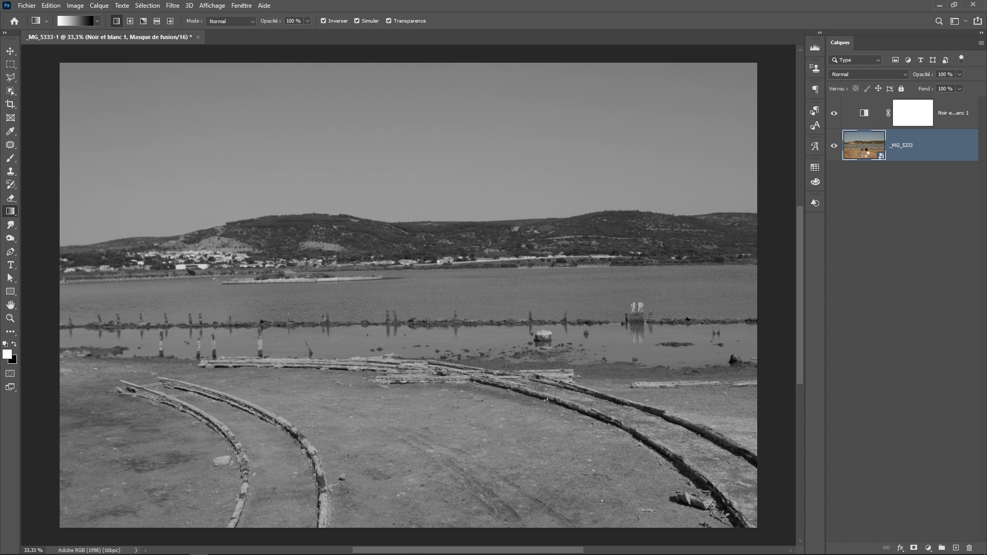
double_click(864, 147)
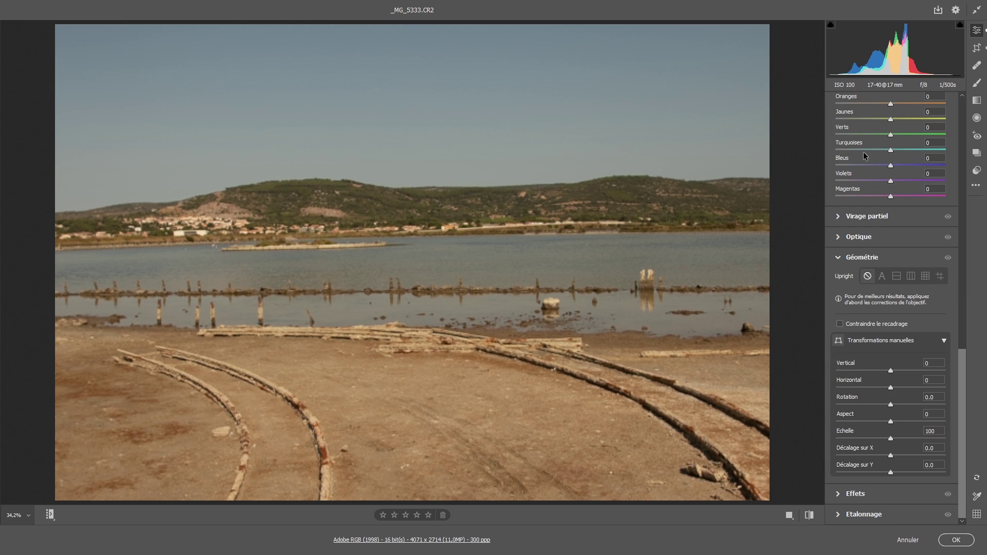
left_click(977, 48)
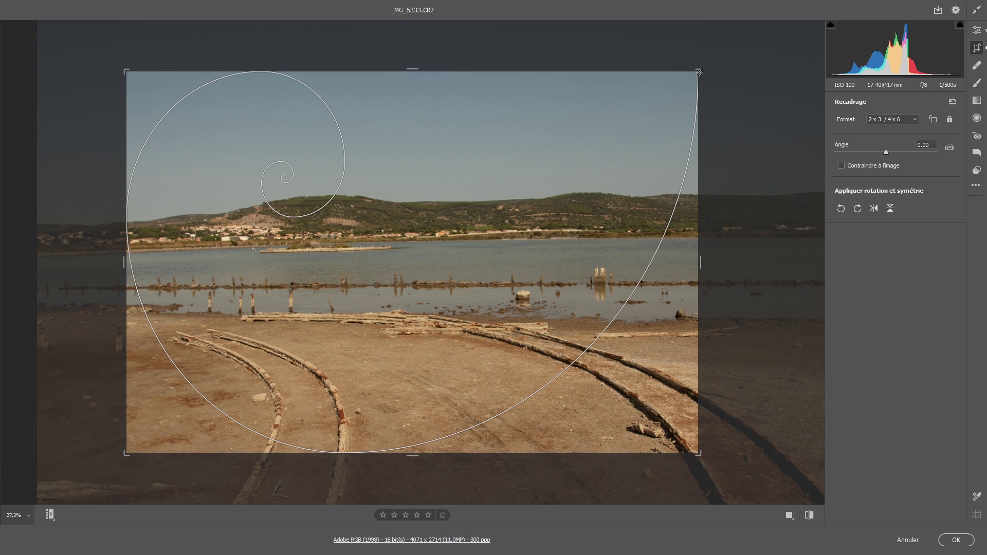
left_click_drag(700, 72, 594, 136)
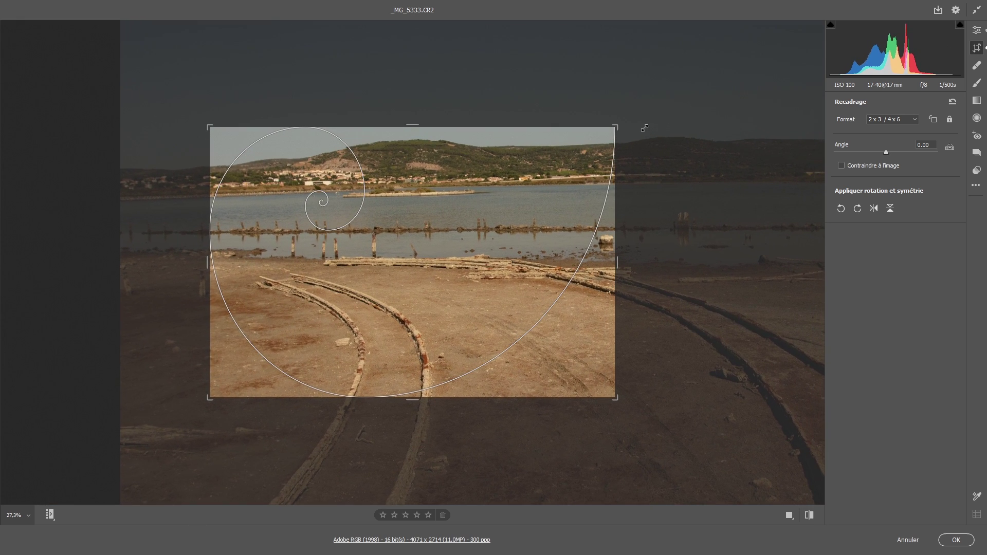
left_click_drag(514, 191, 527, 241)
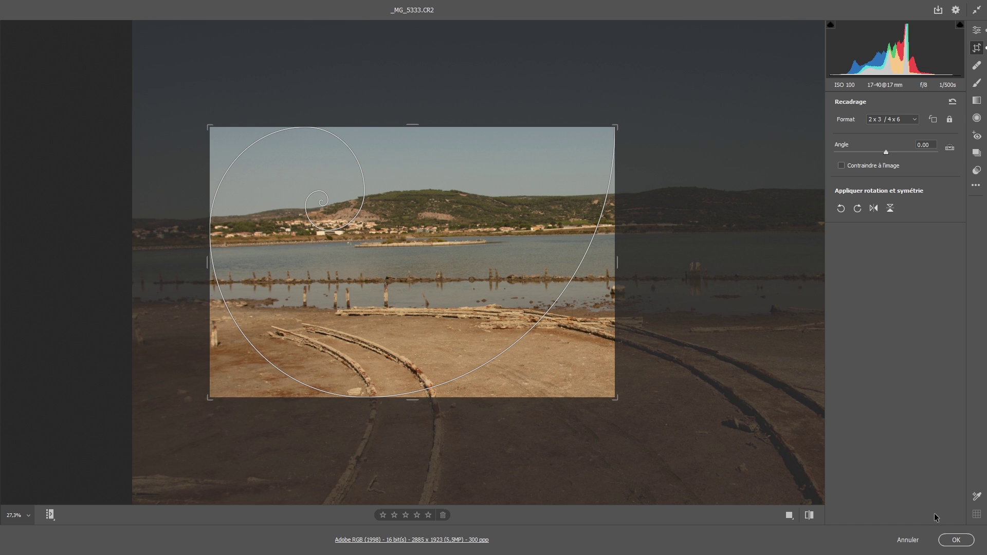
left_click(956, 540)
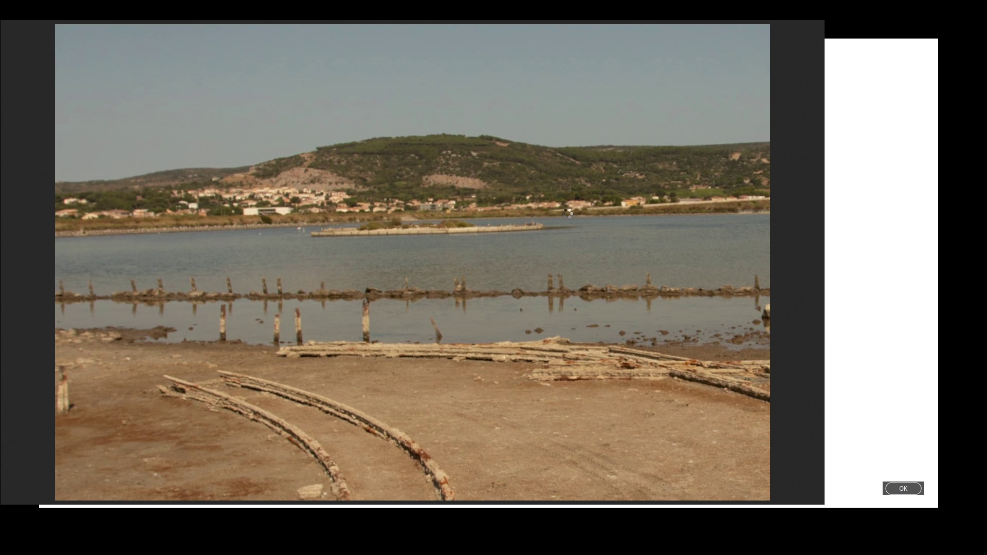
Expand the smart object's crop in Camera Raw to the full 6000 x 4000 pixel photo and apply it
left_click(977, 48)
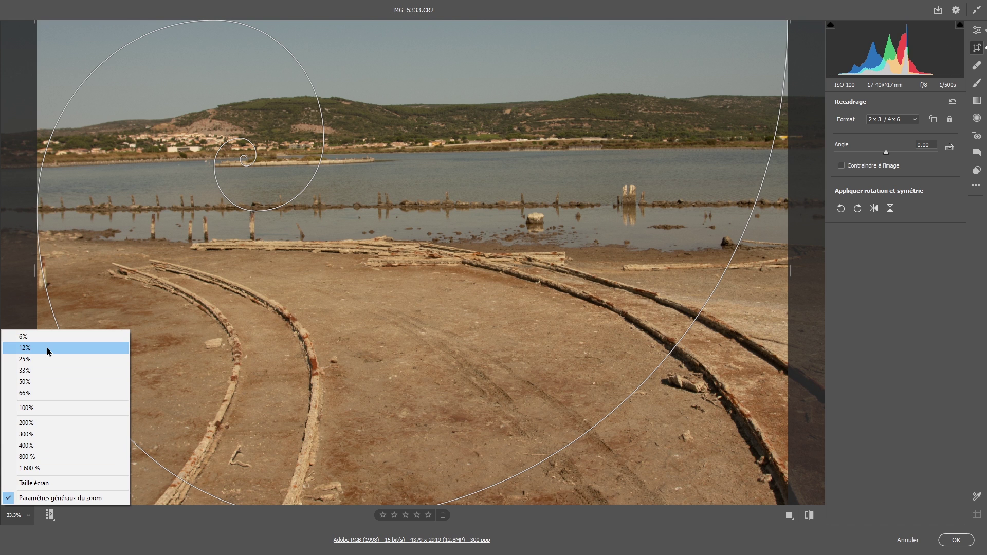
left_click(48, 351)
left_click_drag(555, 169, 631, 131)
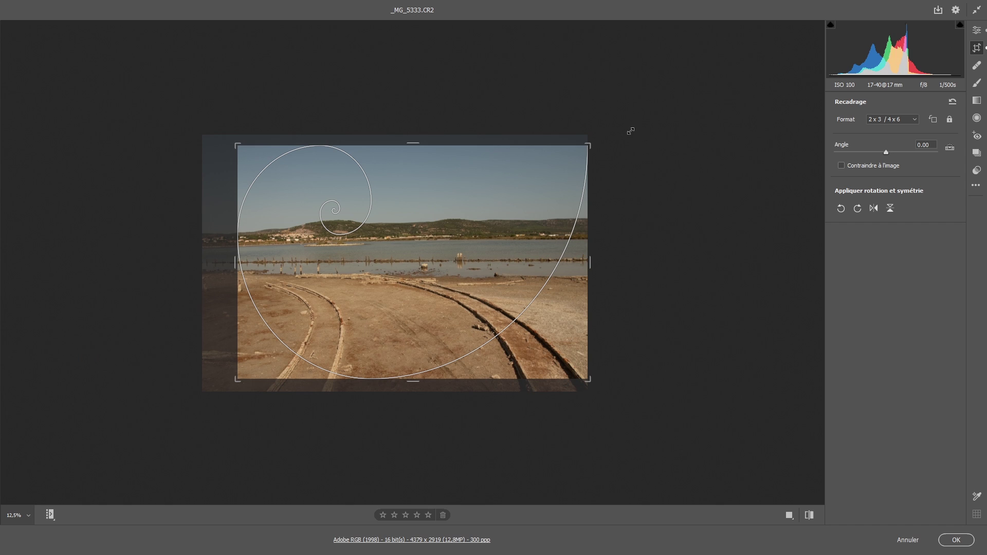
left_click_drag(236, 147, 201, 115)
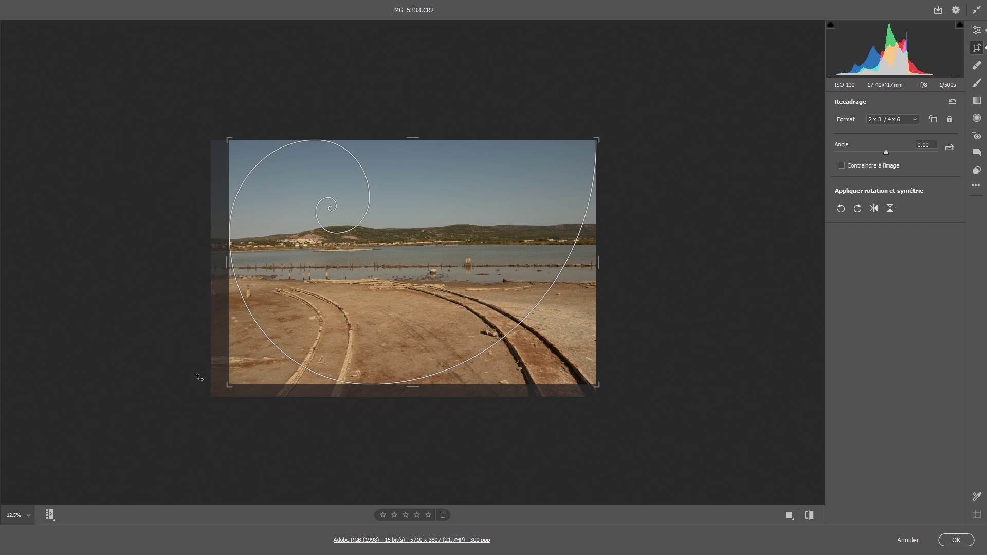
left_click_drag(226, 386, 181, 412)
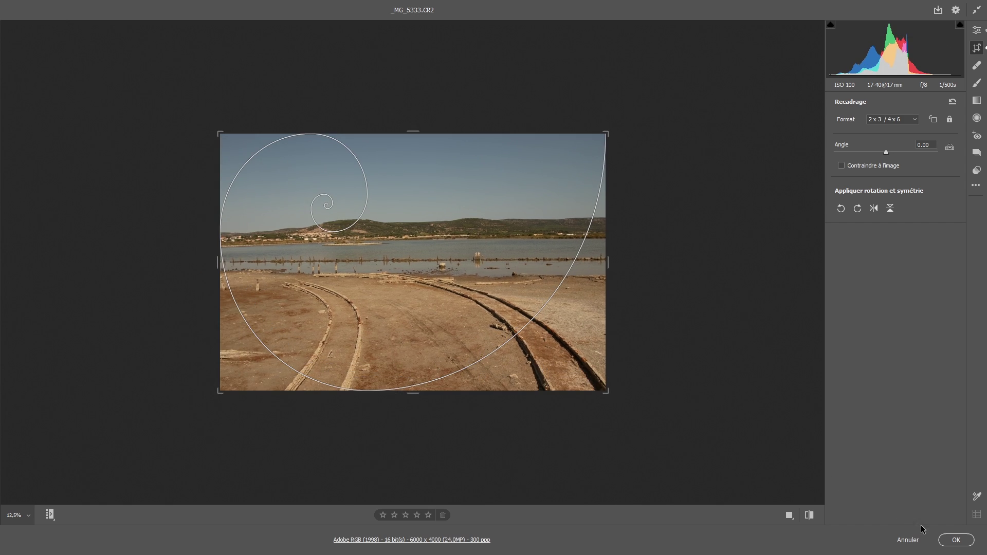
left_click(913, 539)
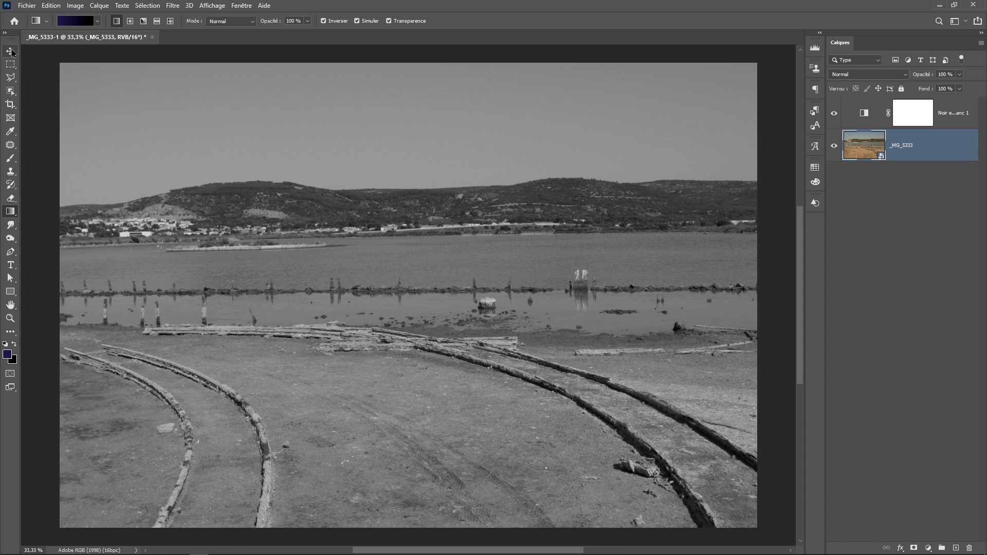
Shift the photo layer within the canvas using the Move tool, and use Reveal All to extend the canvas to the whole photo
left_click(12, 52)
left_click_drag(297, 279, 129, 341)
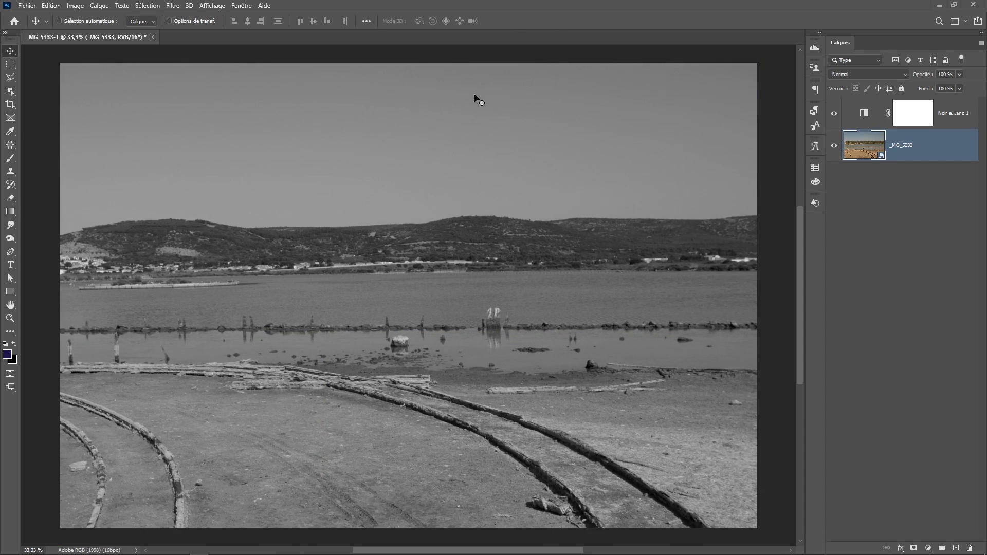
left_click(74, 7)
left_click(91, 134)
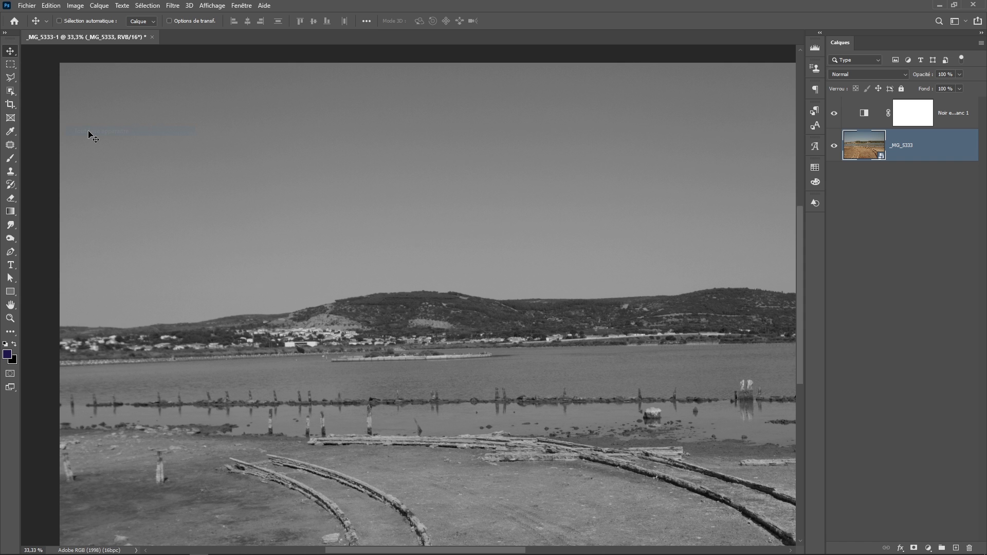
key("ctrl+minus")
key("ctrl+minus")
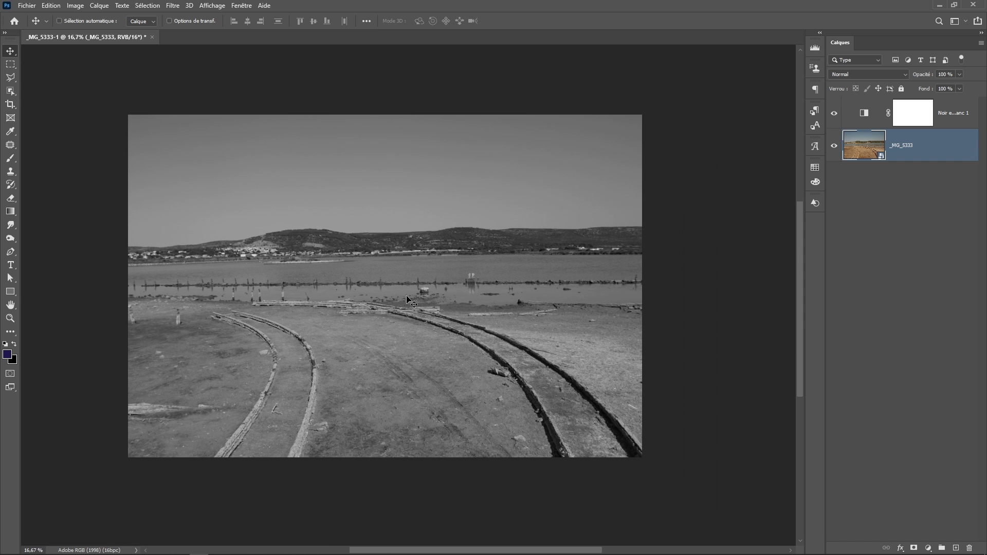